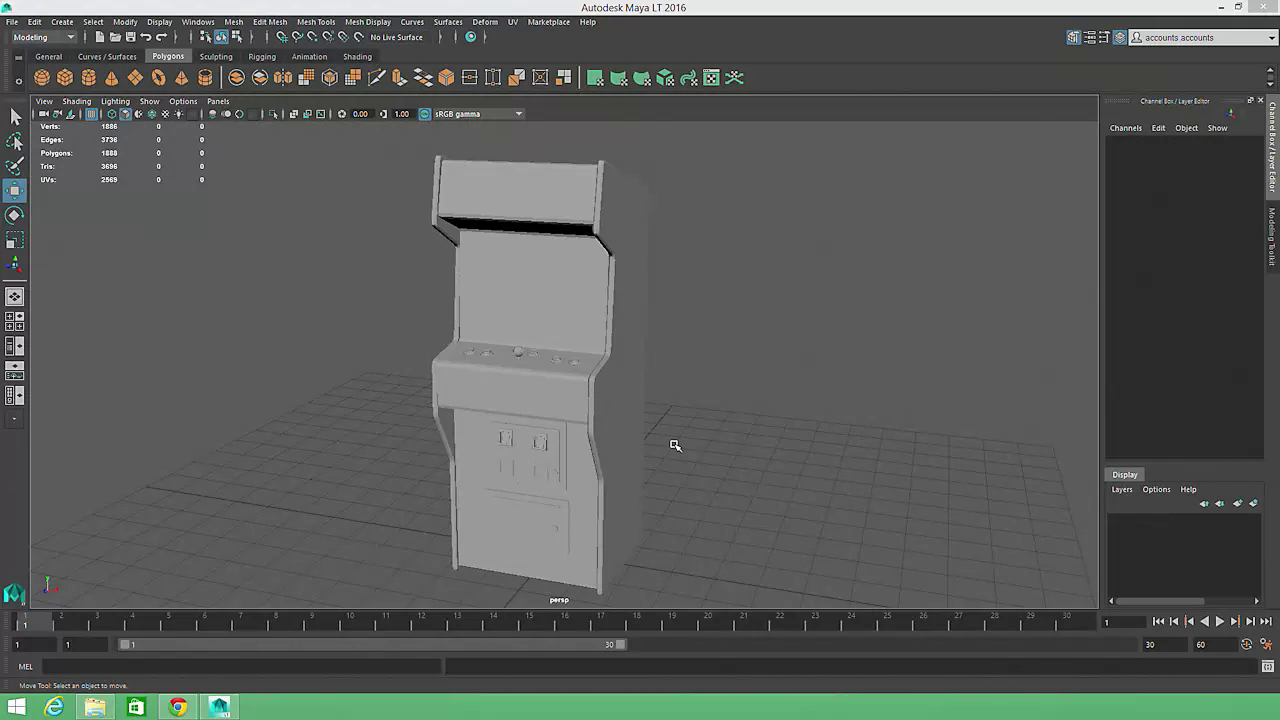
Try smoothing the arcade cabinet's right side panel with the mesh Smooth operation, and undo it.
click(612, 430)
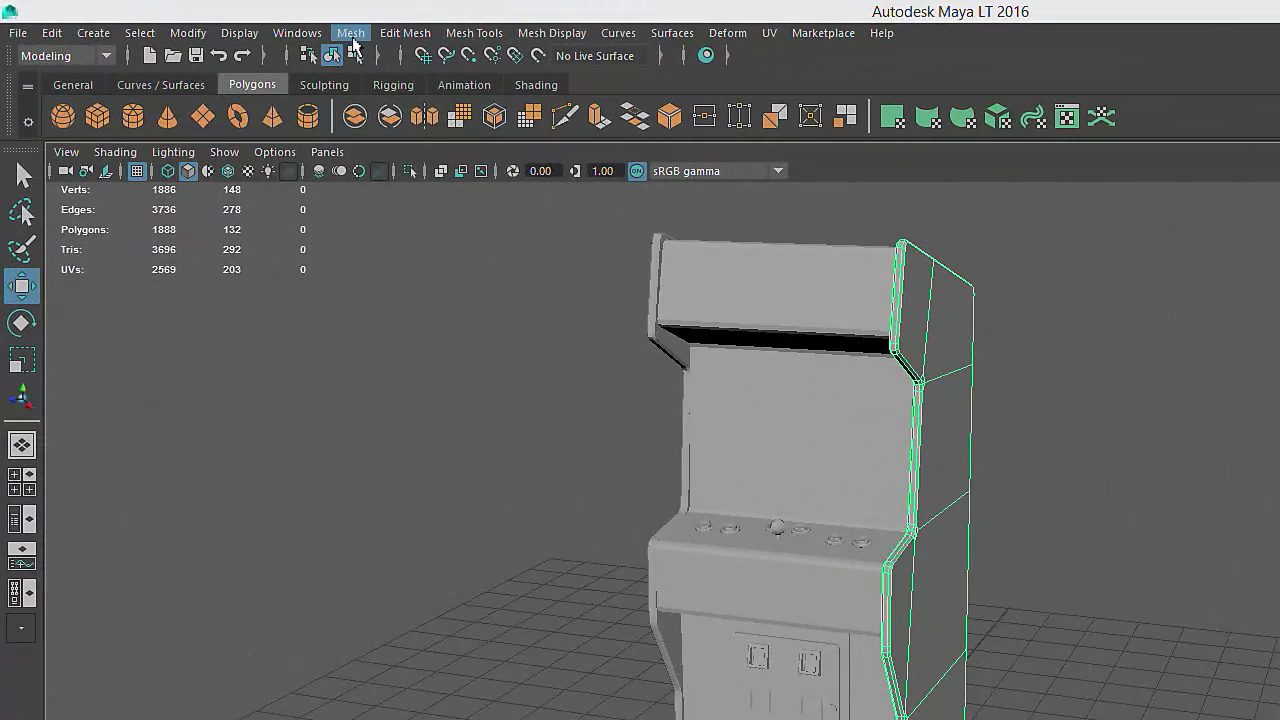
click(315, 29)
click(376, 200)
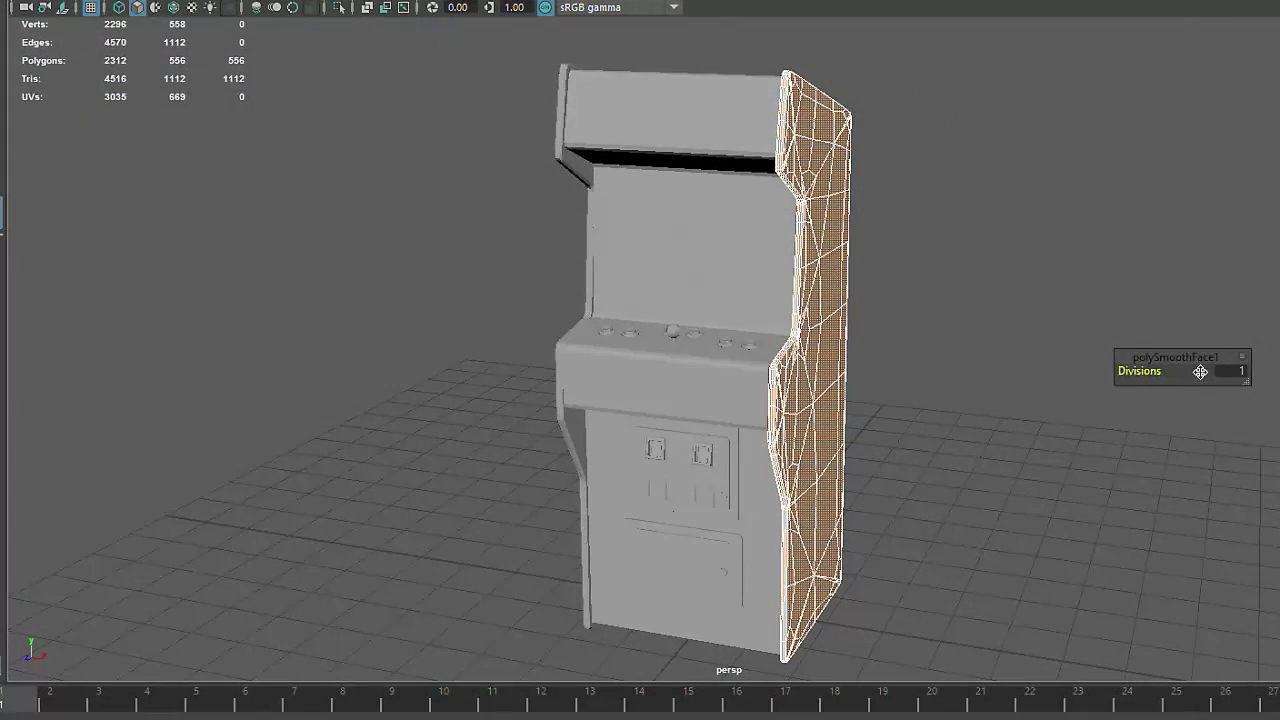
mouse_move(1147, 371)
mouse_down()
mouse_move(1181, 370)
mouse_move(1147, 367)
mouse_up()
click(1209, 442)
key(ctrl+z)
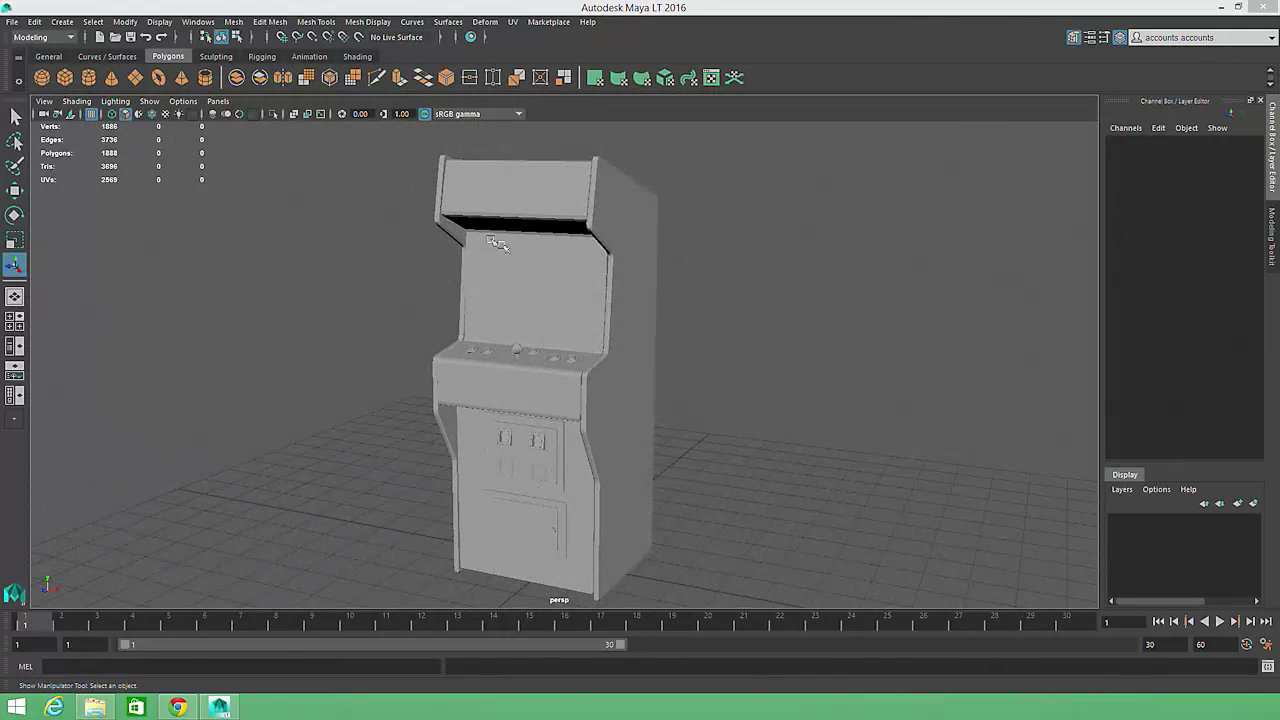
Select every part of the arcade cabinet, soften all of its edges and clear the selection.
drag(388, 158, 680, 600)
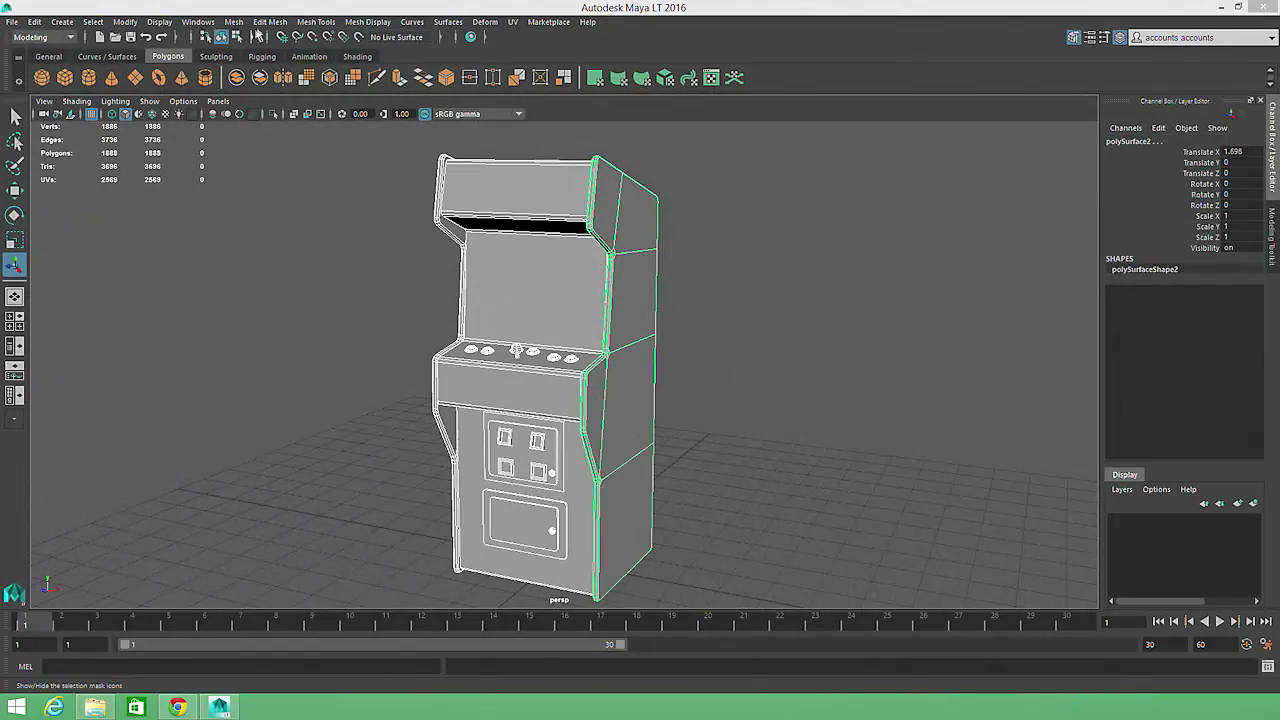
click(367, 21)
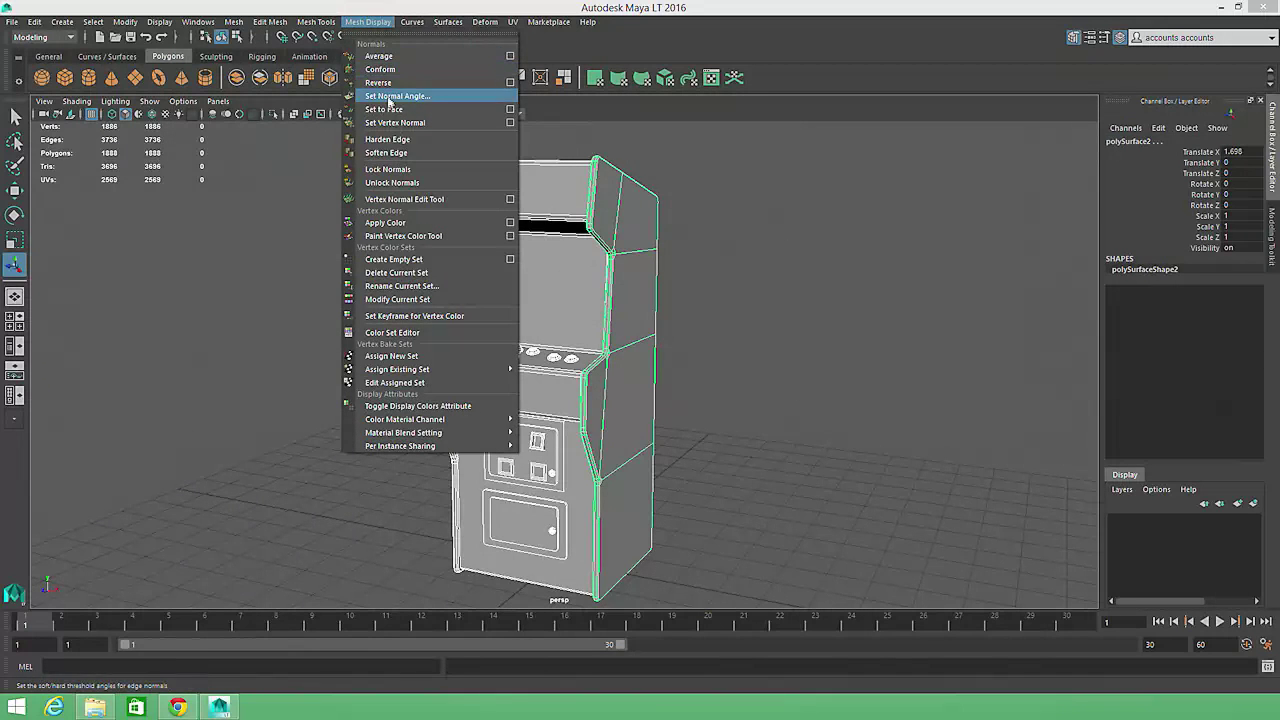
click(391, 153)
click(737, 297)
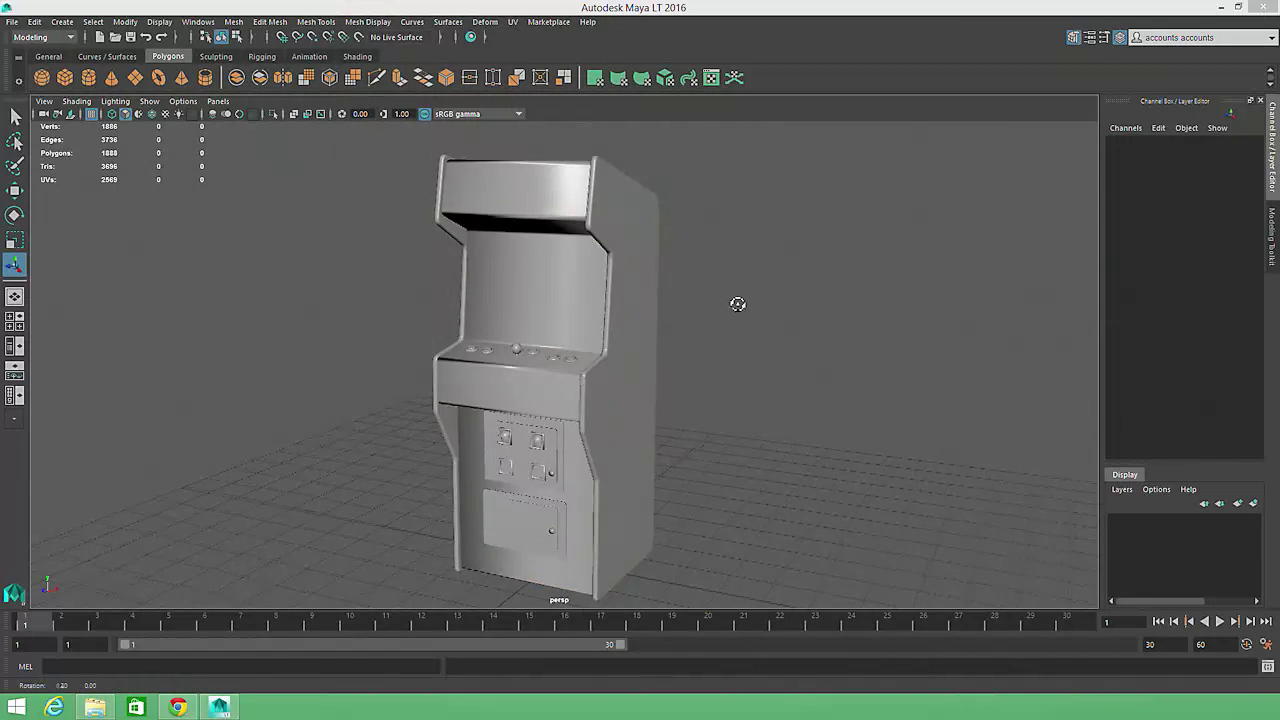
Examine the softened shading around the cabinet's control panel, screen area and coin door from several angles.
alt+drag(737, 303, 721, 345)
alt+right_drag(721, 345, 874, 369)
alt+middle_drag(768, 295, 710, 475)
alt+right_drag(720, 472, 985, 470)
alt+drag(699, 381, 657, 453)
alt+middle_drag(677, 397, 733, 437)
alt+drag(733, 437, 686, 431)
alt+right_drag(797, 394, 503, 264)
alt+middle_drag(543, 343, 522, 281)
alt+right_drag(522, 281, 430, 279)
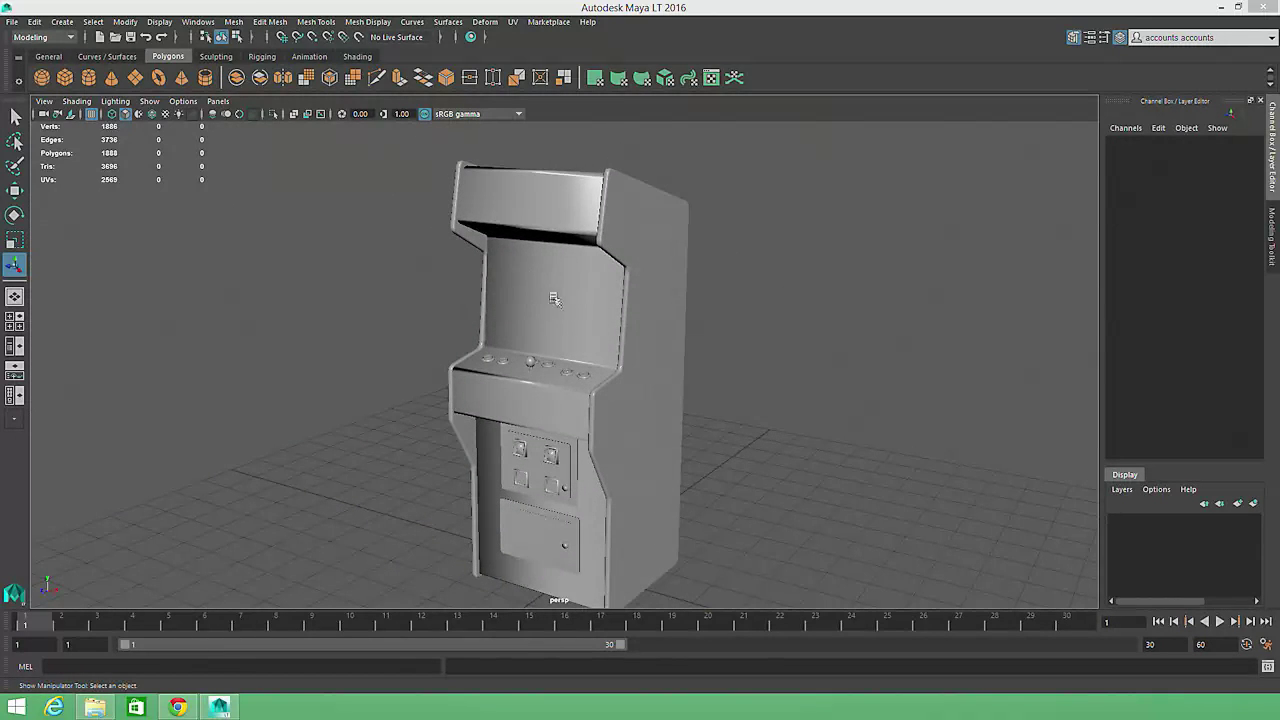
mouse_move(550, 280)
alt+mouse_down()
mouse_move(540, 284)
mouse_move(552, 280)
alt+mouse_up()
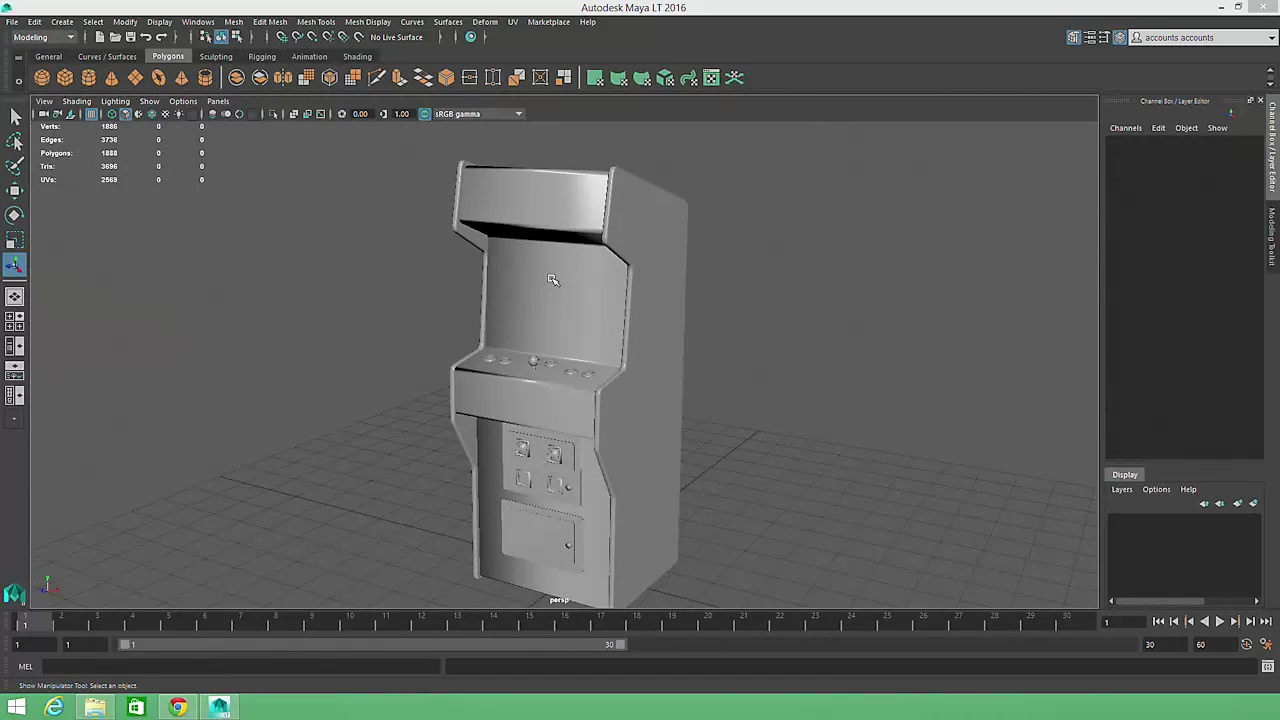
Select every part of the arcade cabinet, harden all of its edges and clear the selection.
drag(394, 150, 797, 590)
click(368, 21)
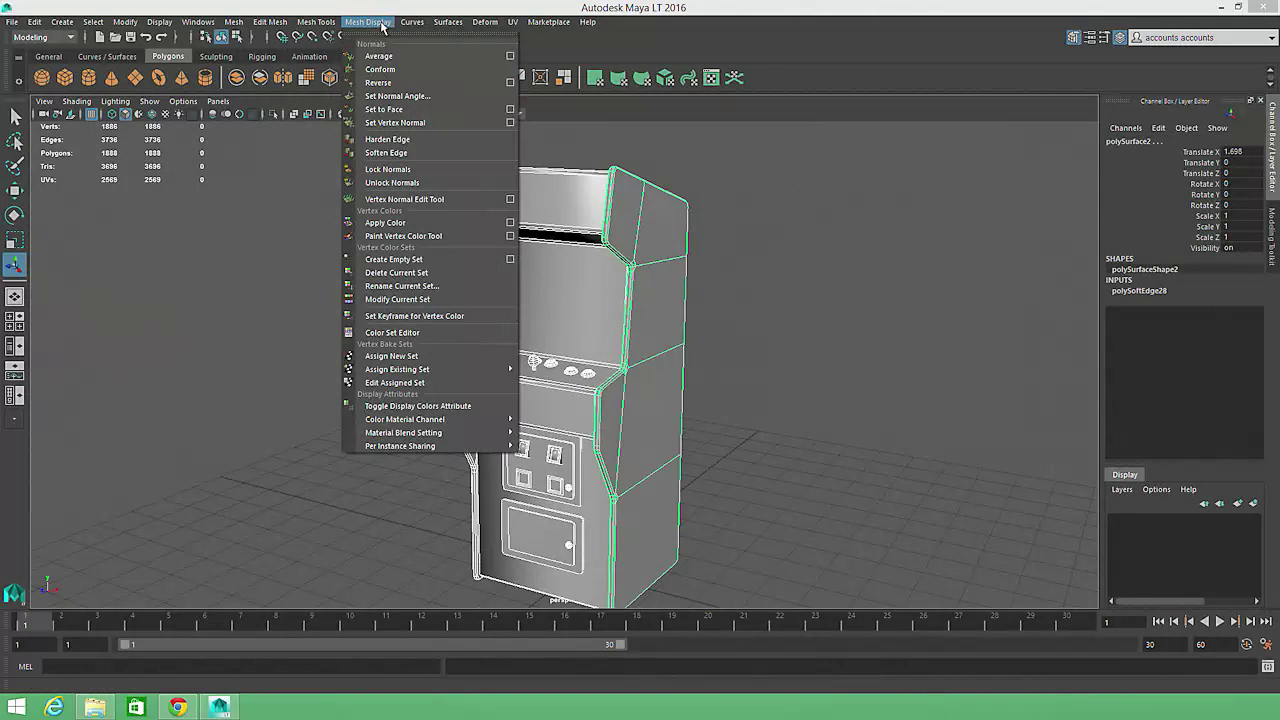
click(394, 139)
click(775, 268)
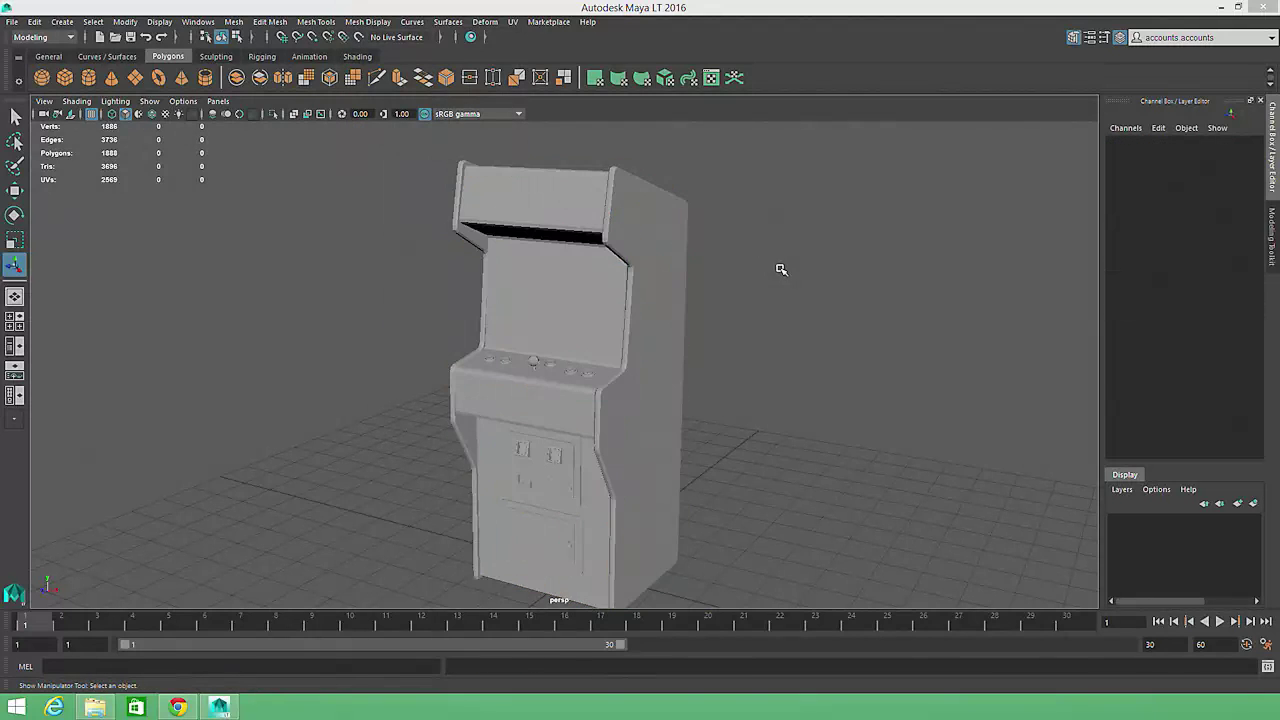
mouse_move(766, 294)
alt+mouse_down()
mouse_move(814, 283)
mouse_move(775, 296)
alt+mouse_up()
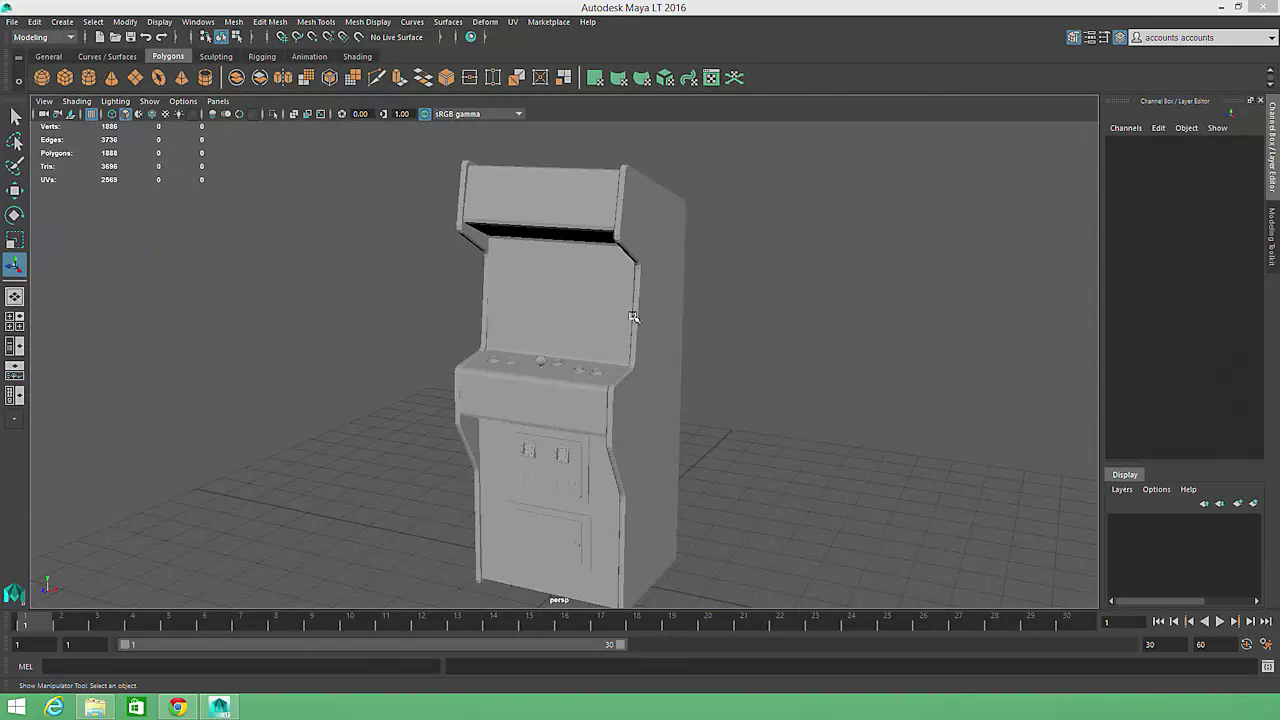
Select only the joystick and buttons on the control panel, excluding the cabinet body, and soften their edges.
alt+right_drag(516, 366, 785, 443)
alt+drag(785, 443, 693, 420)
drag(297, 284, 700, 492)
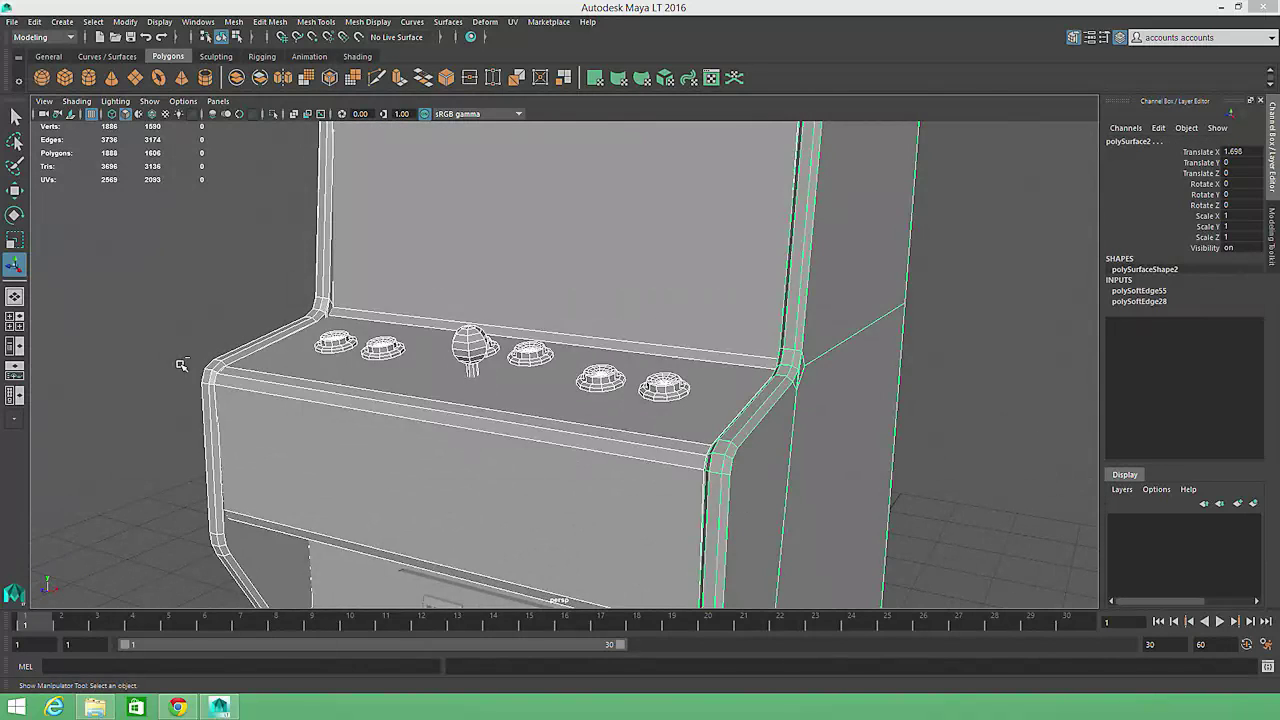
ctrl+drag(112, 312, 236, 446)
ctrl+click(798, 482)
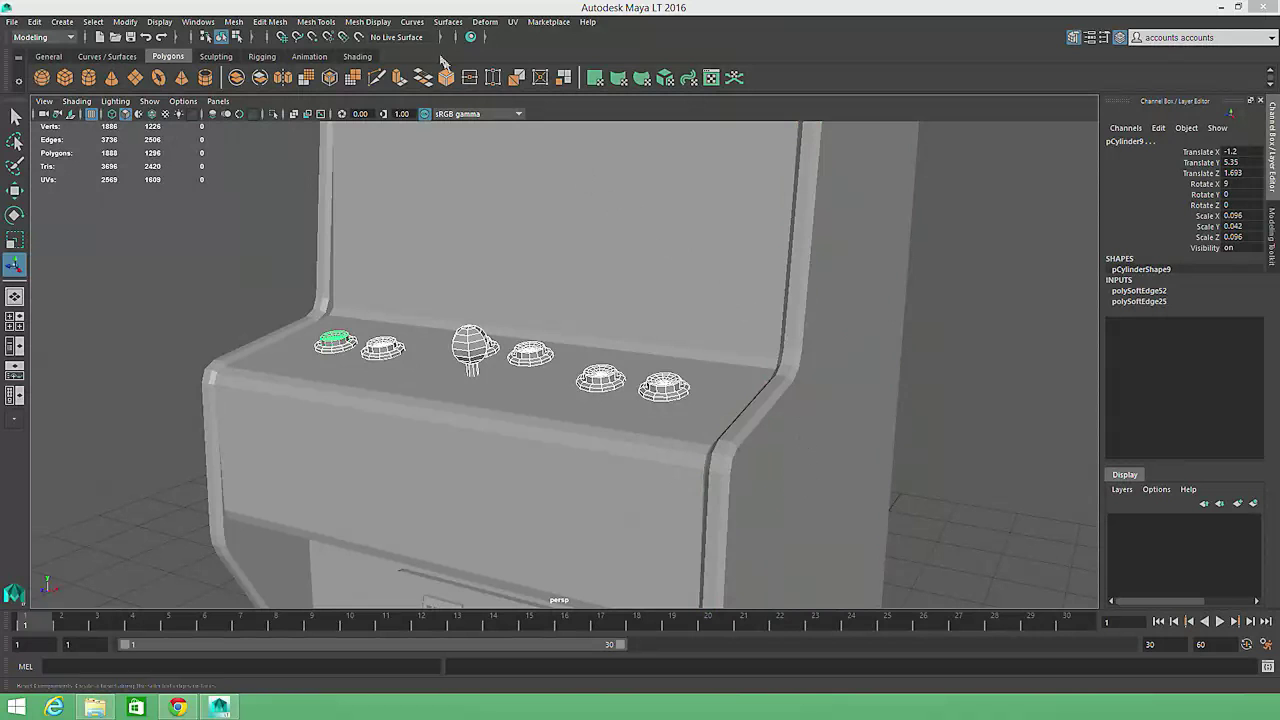
click(376, 23)
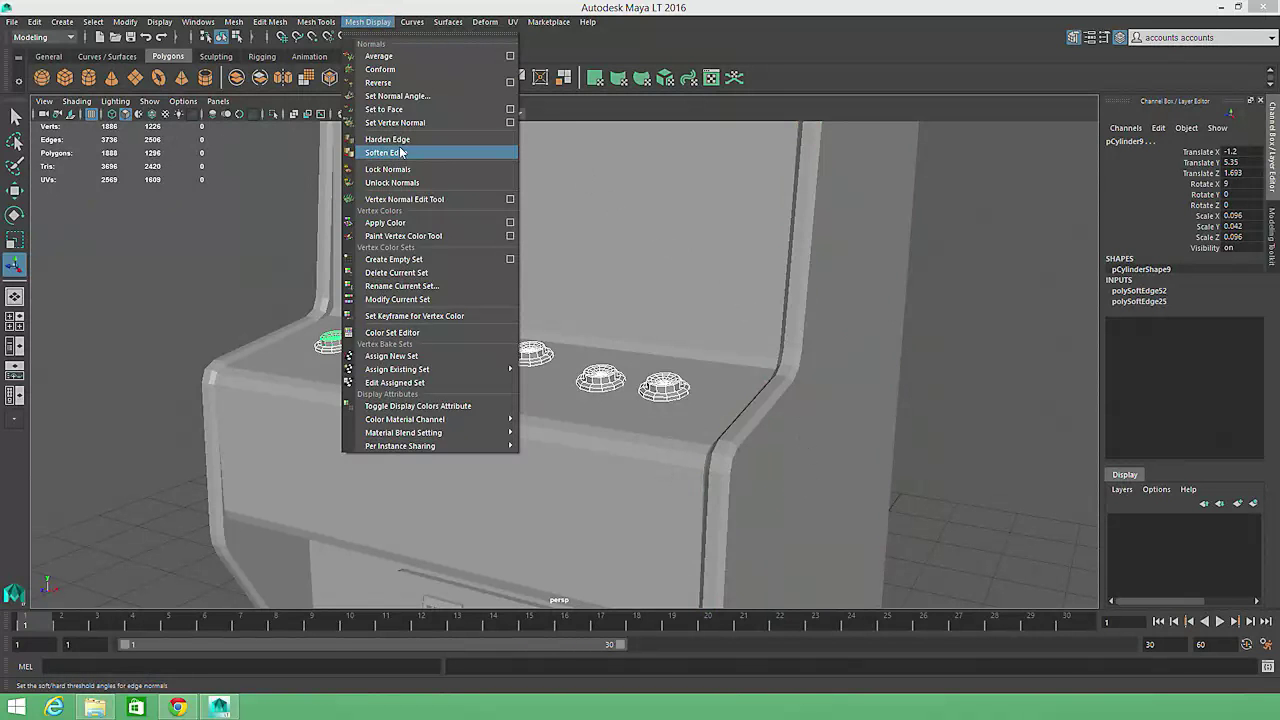
click(386, 152)
click(960, 352)
Select the edge ring around the rim of the upper coin-door panel with rounded corners and soften it.
alt+drag(960, 352, 766, 280)
alt+right_drag(766, 280, 840, 317)
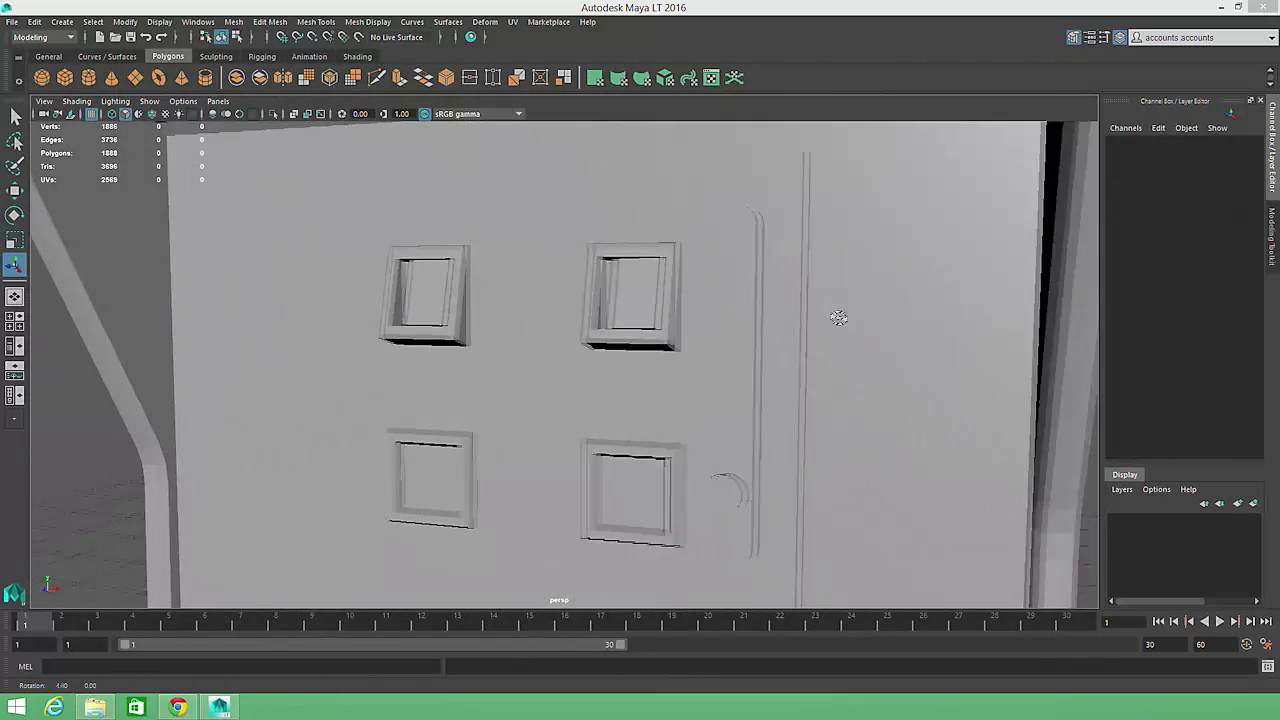
alt+drag(840, 317, 650, 301)
click(612, 310)
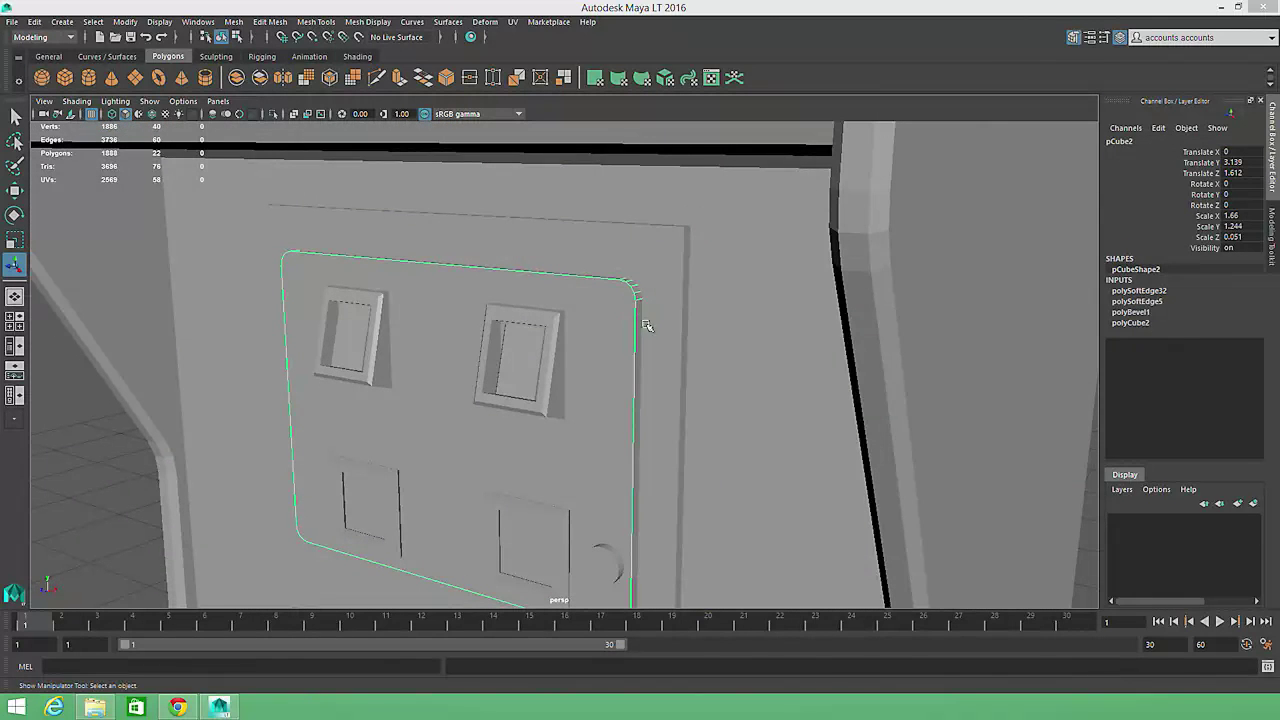
alt+drag(641, 318, 786, 391)
right_click(567, 444)
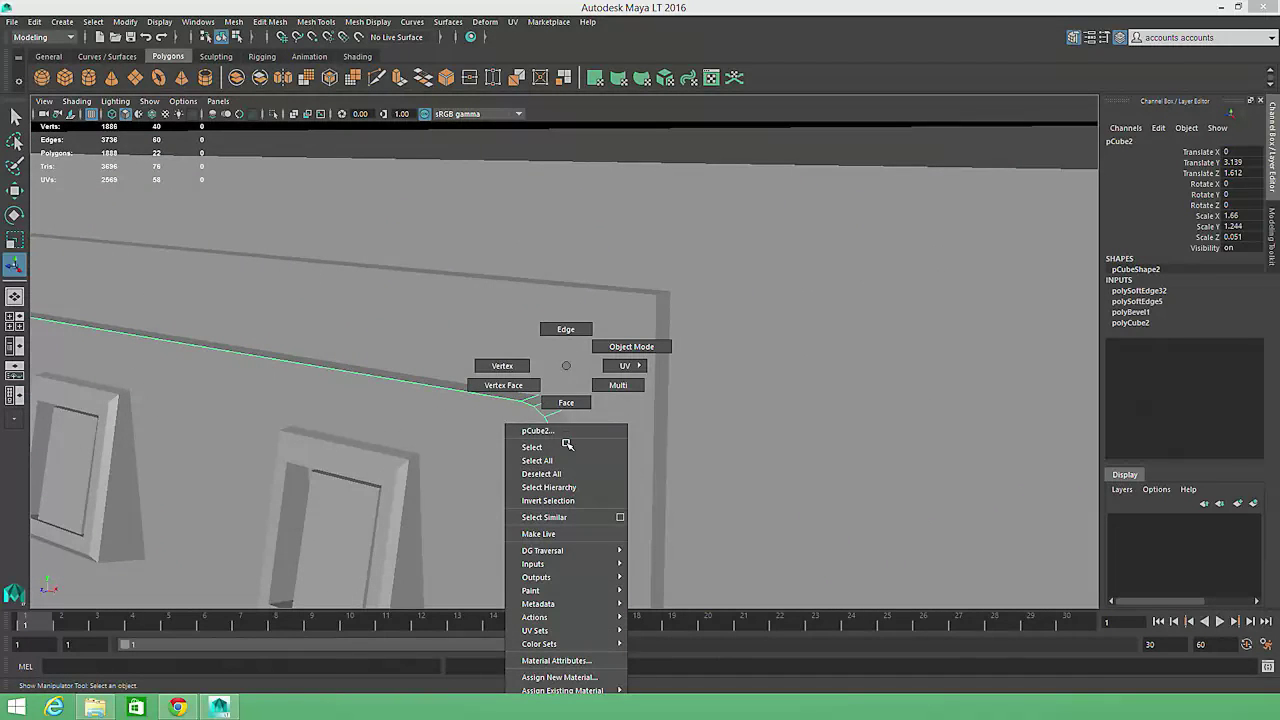
right_drag(567, 444, 566, 330)
click(561, 424)
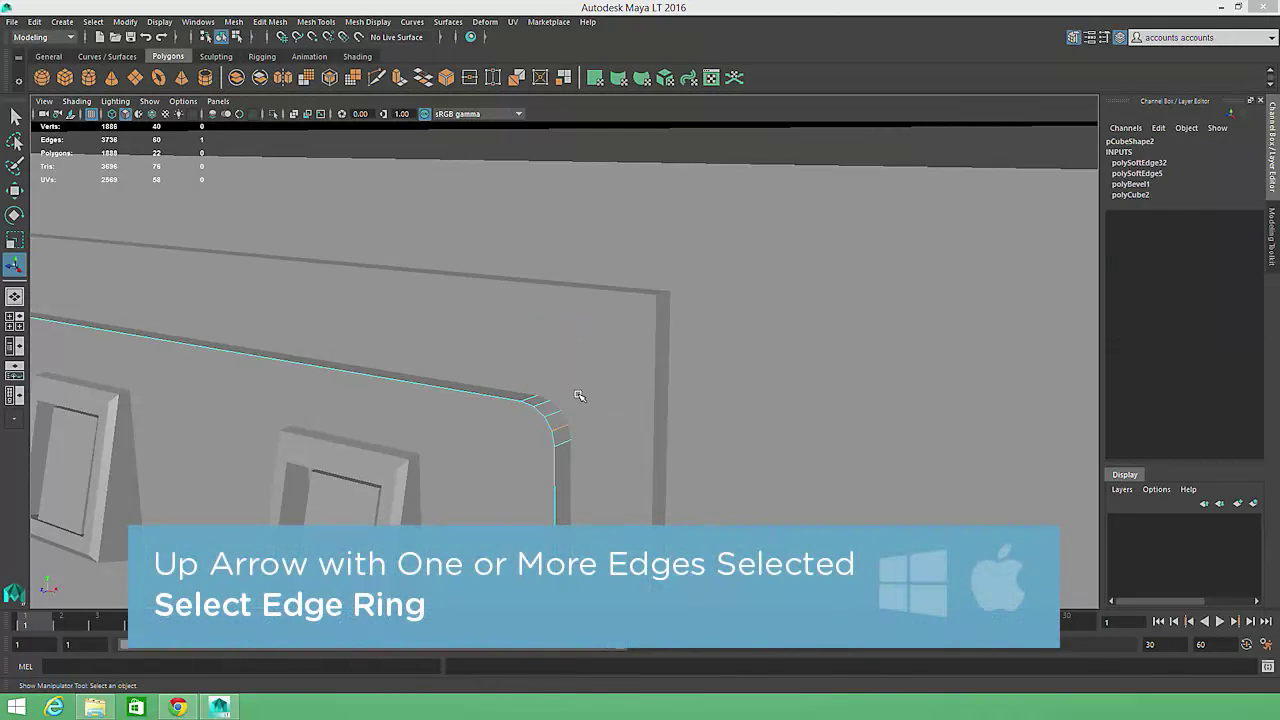
key(Up)
scroll(640, 403, down, 3)
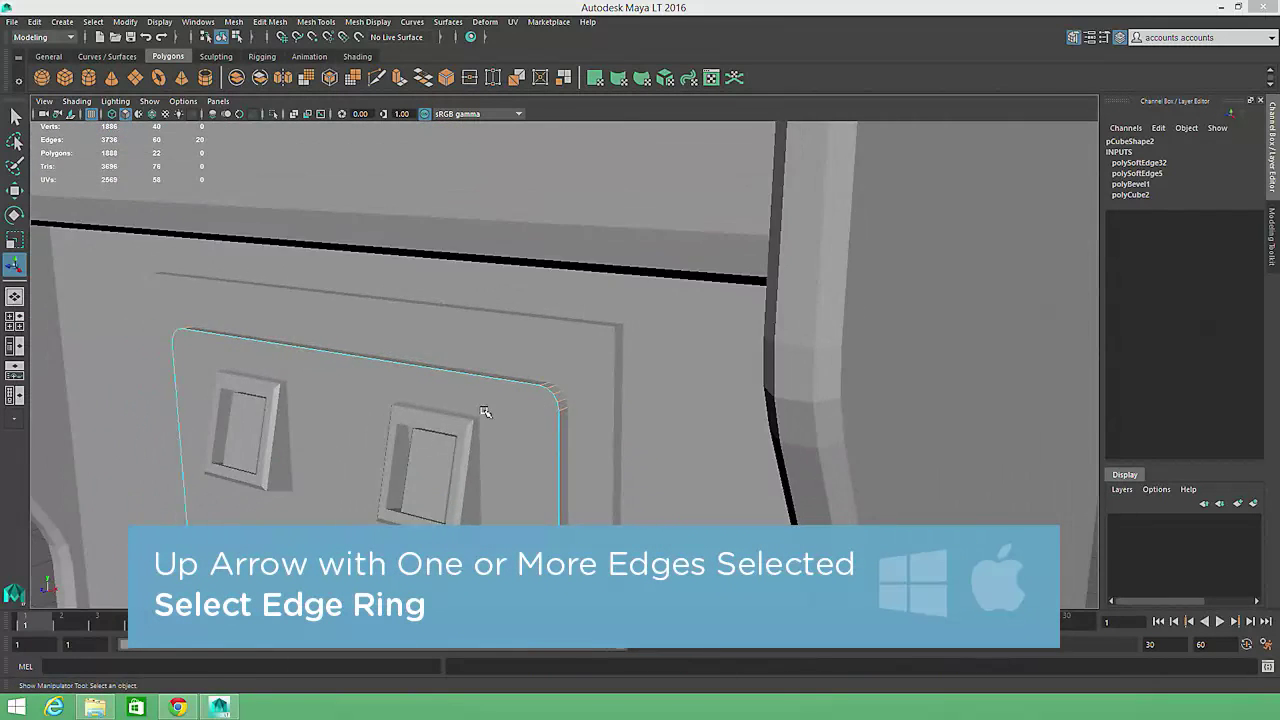
alt+drag(485, 412, 509, 283)
click(387, 27)
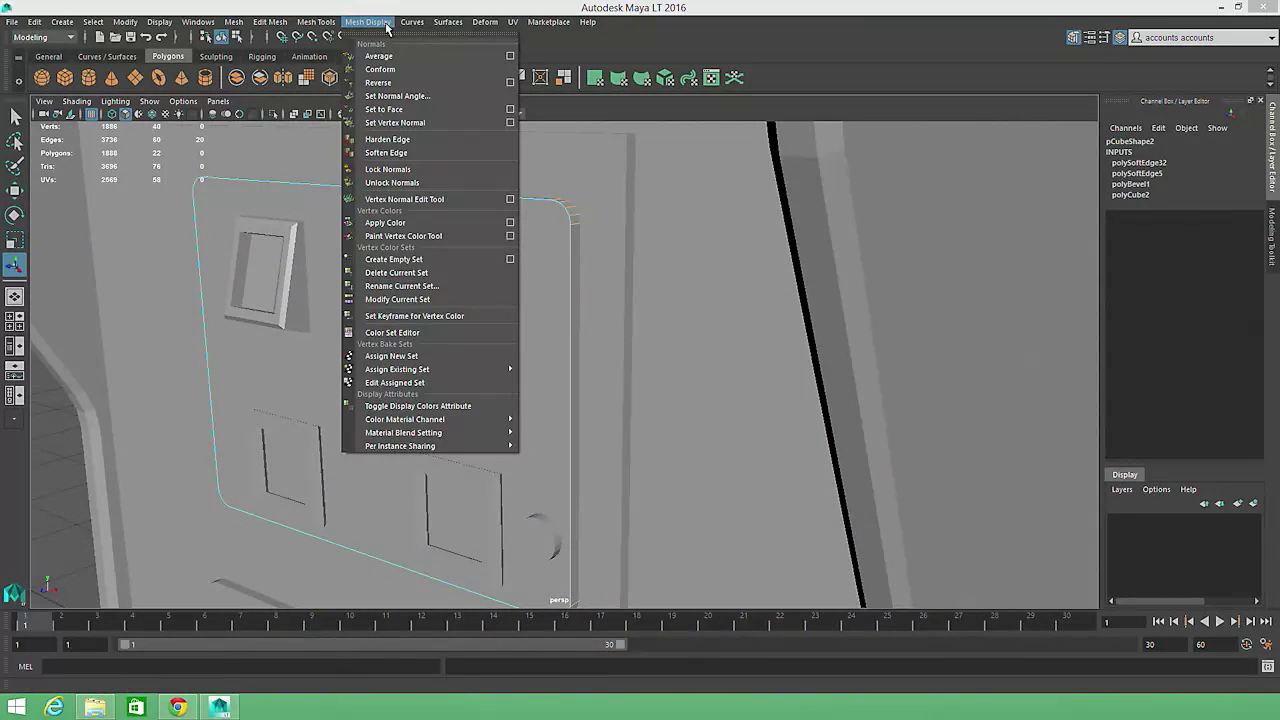
click(390, 152)
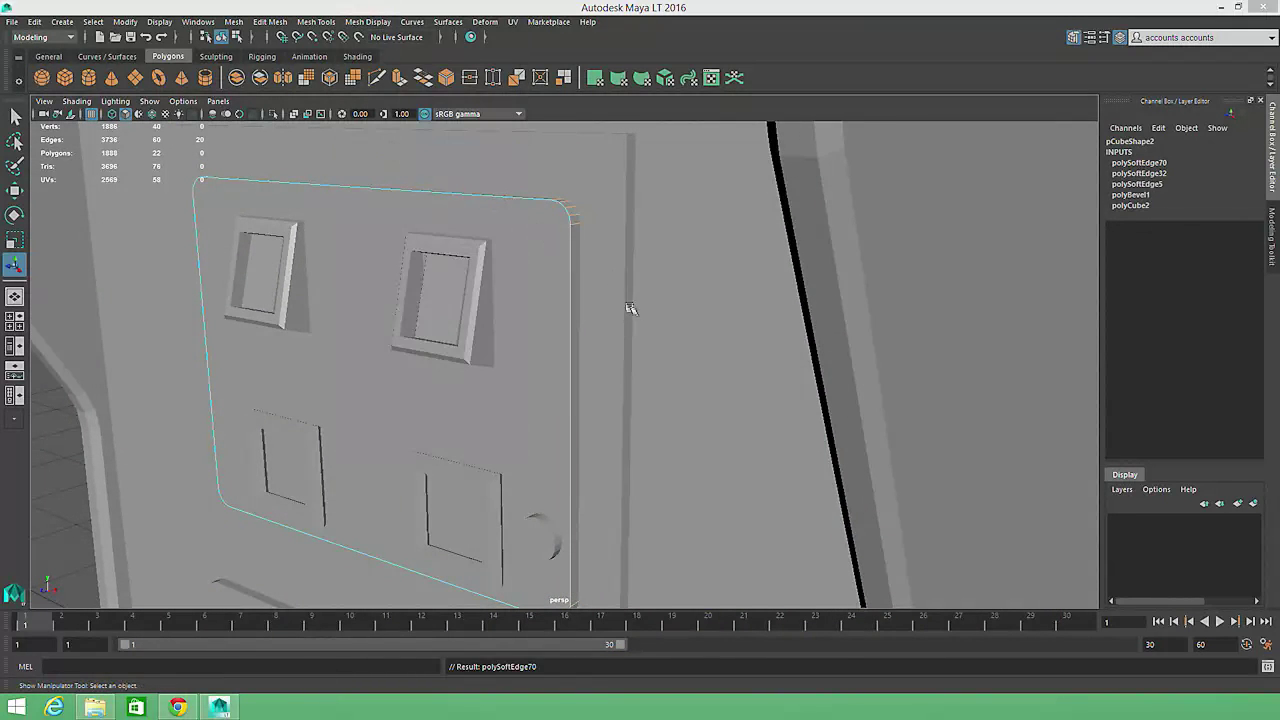
Select the edge ring around the rim of the lower door's outer frame and soften it.
alt+middle_drag(630, 308, 640, 103)
click(597, 451)
right_drag(625, 467, 625, 332)
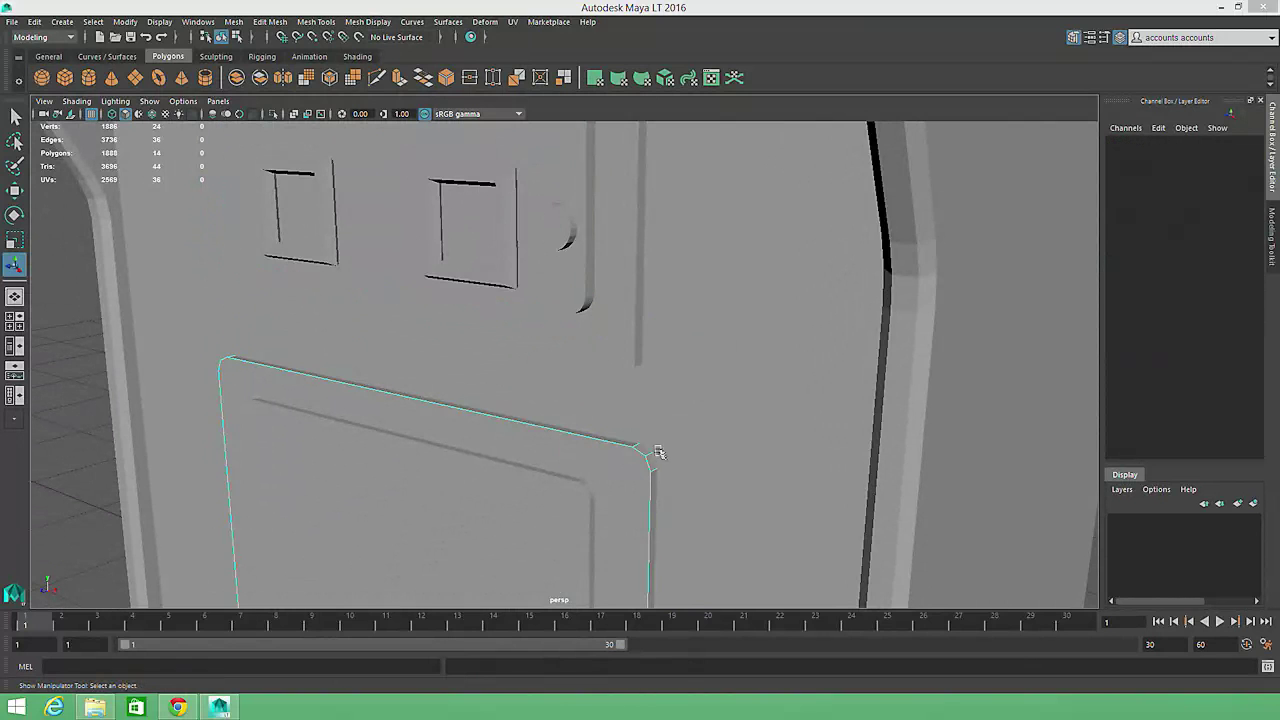
double_click(648, 452)
click(368, 21)
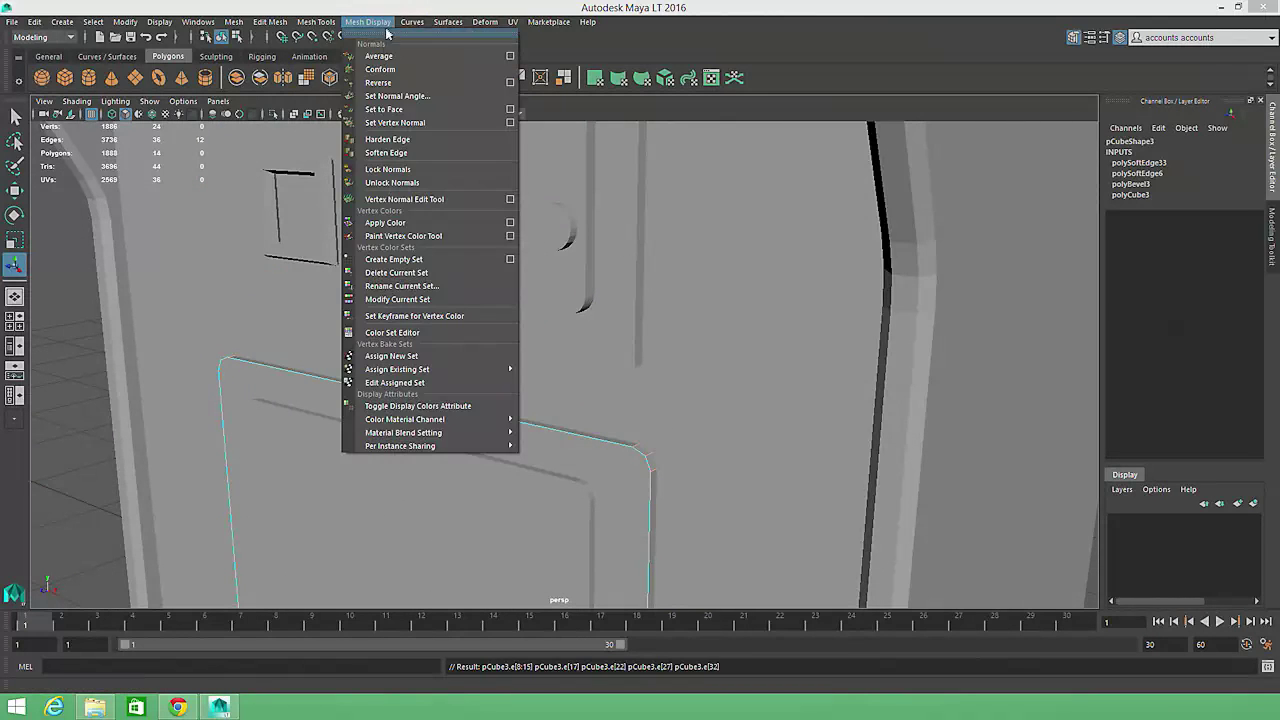
click(390, 152)
Select the edge ring around the rim of the lower door's inner panel and soften it.
click(611, 506)
alt+drag(611, 506, 492, 338)
click(311, 257)
right_drag(346, 256, 323, 334)
right_drag(514, 292, 516, 260)
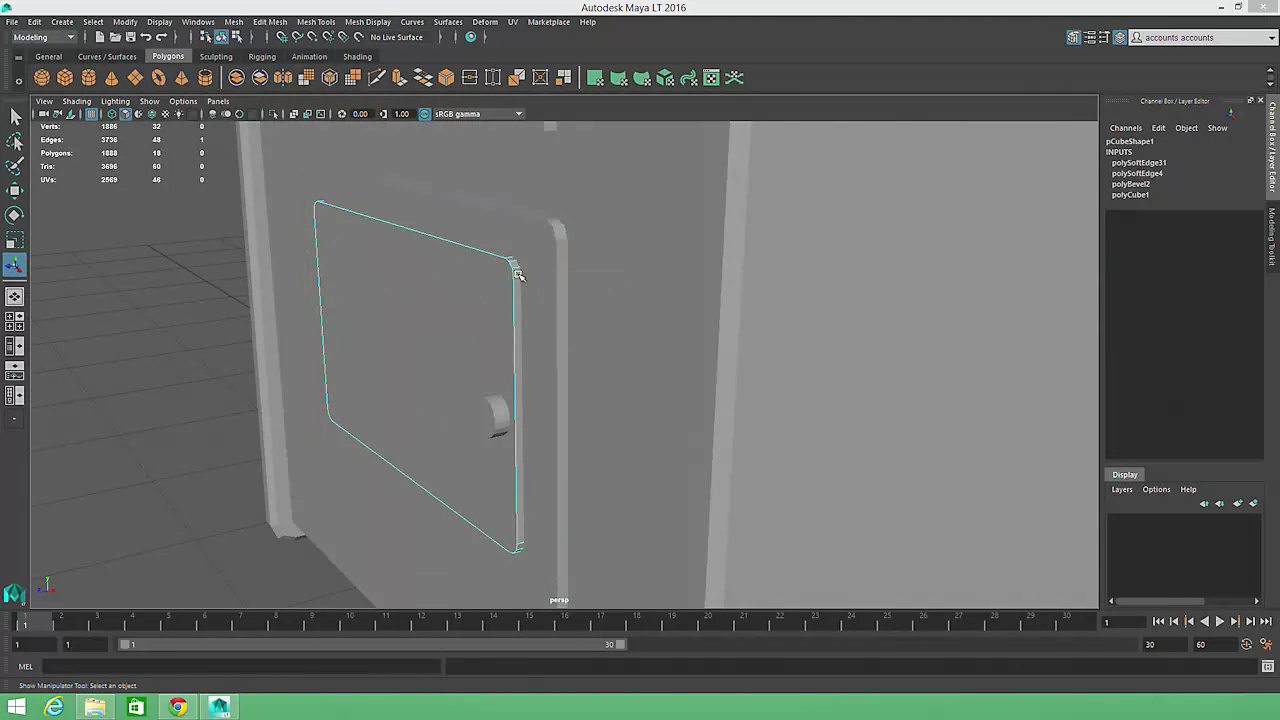
click(368, 21)
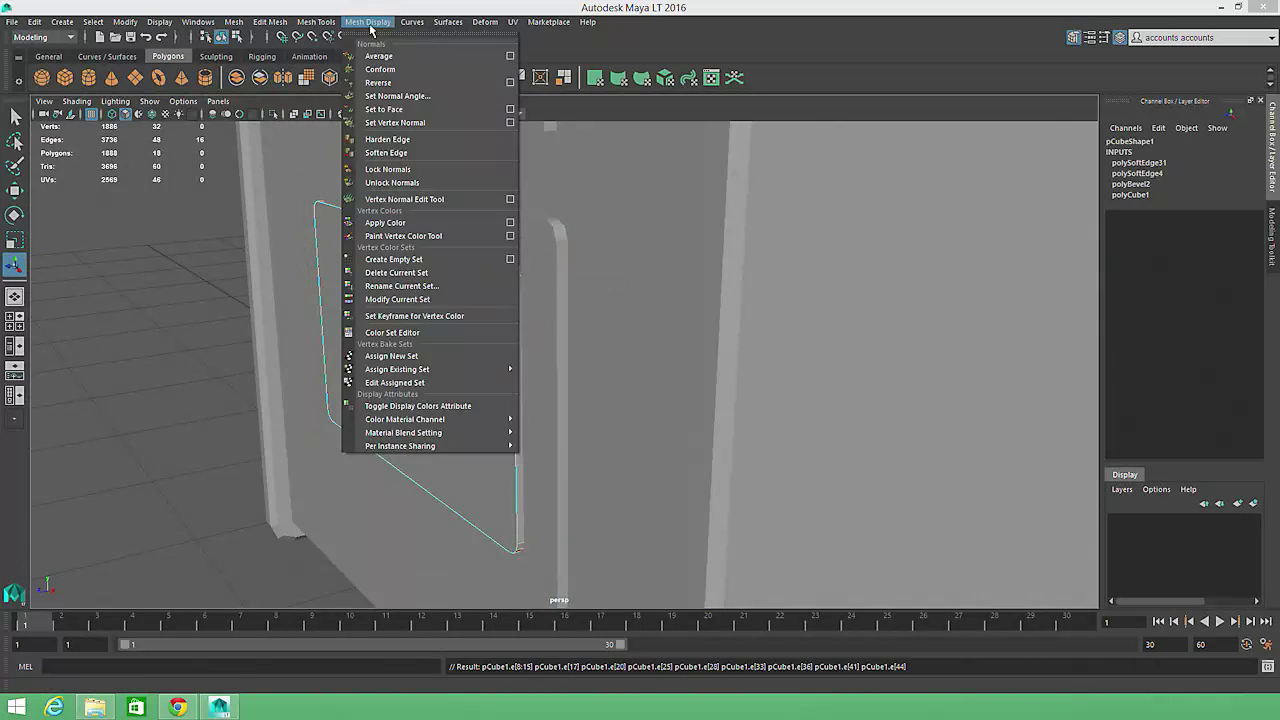
click(393, 155)
Select the cabinet's right side panel and show it in a full-size top view.
alt+drag(551, 300, 611, 283)
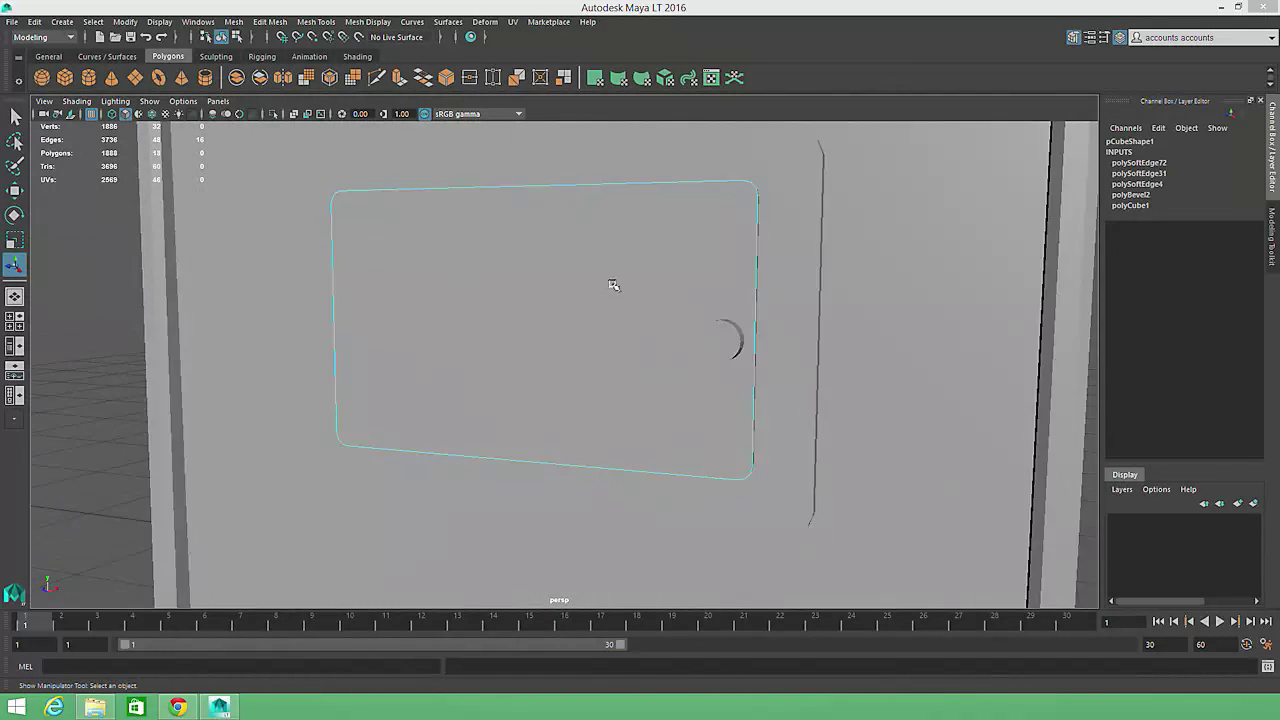
alt+middle_drag(611, 283, 581, 364)
alt+right_drag(581, 364, 509, 363)
alt+middle_drag(509, 363, 472, 423)
alt+right_drag(472, 423, 366, 423)
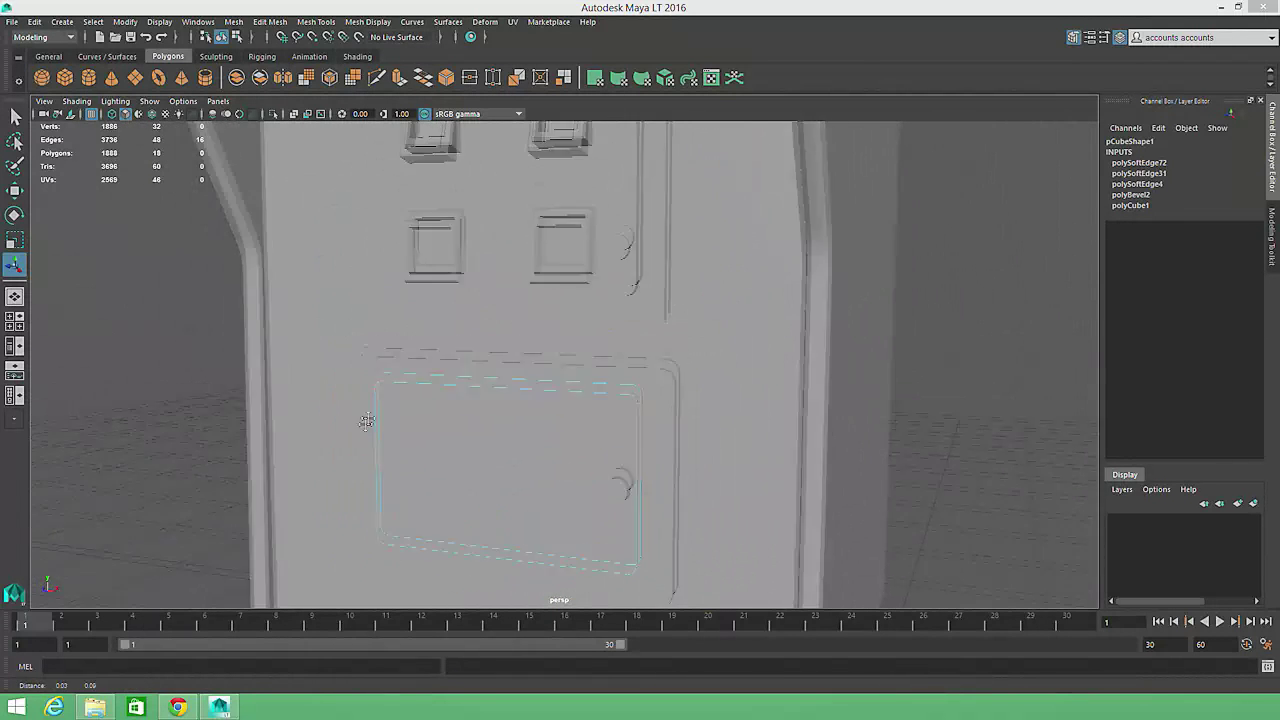
alt+middle_drag(366, 423, 356, 452)
click(800, 263)
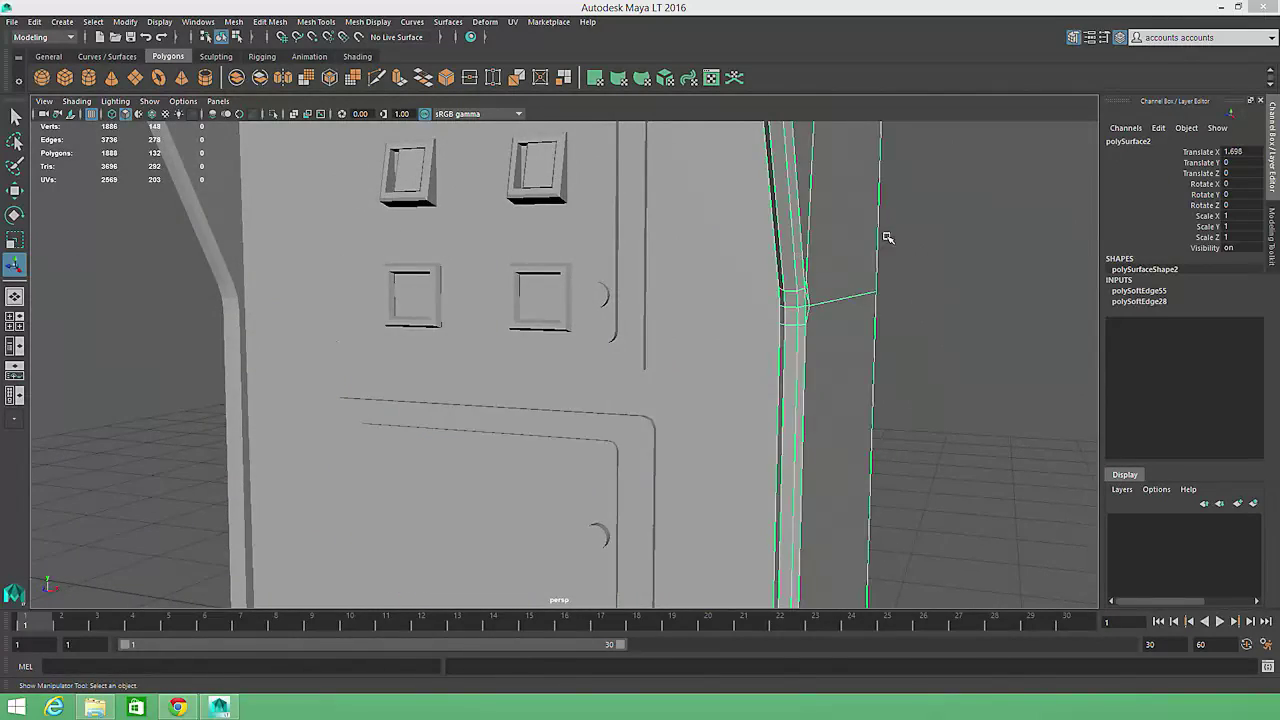
alt+drag(886, 237, 811, 348)
alt+right_drag(811, 348, 617, 329)
alt+drag(617, 329, 723, 234)
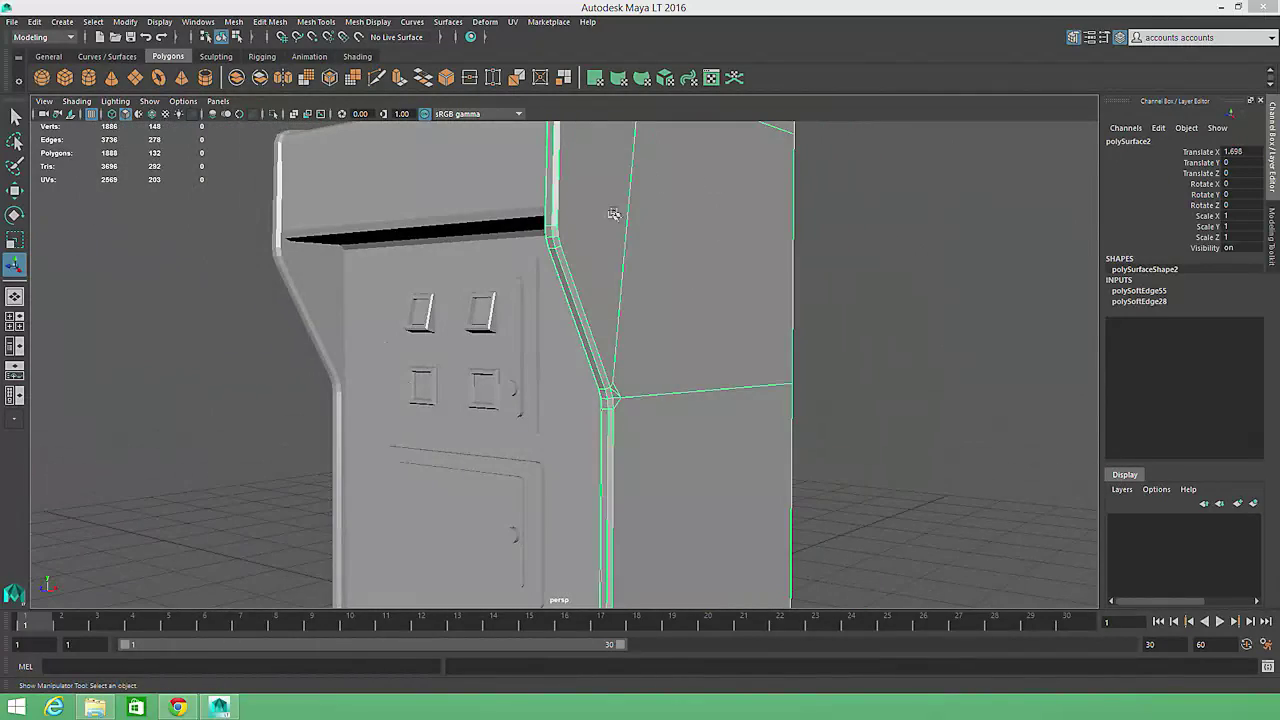
alt+drag(646, 267, 757, 288)
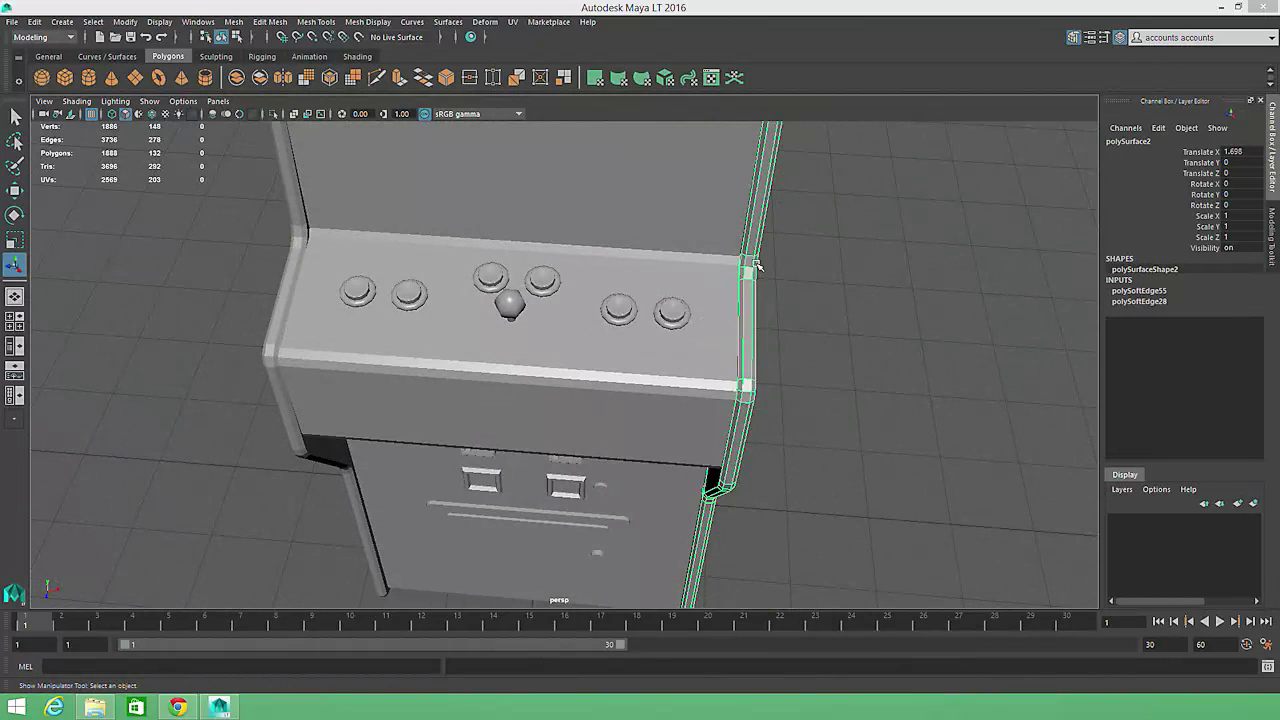
key(space)
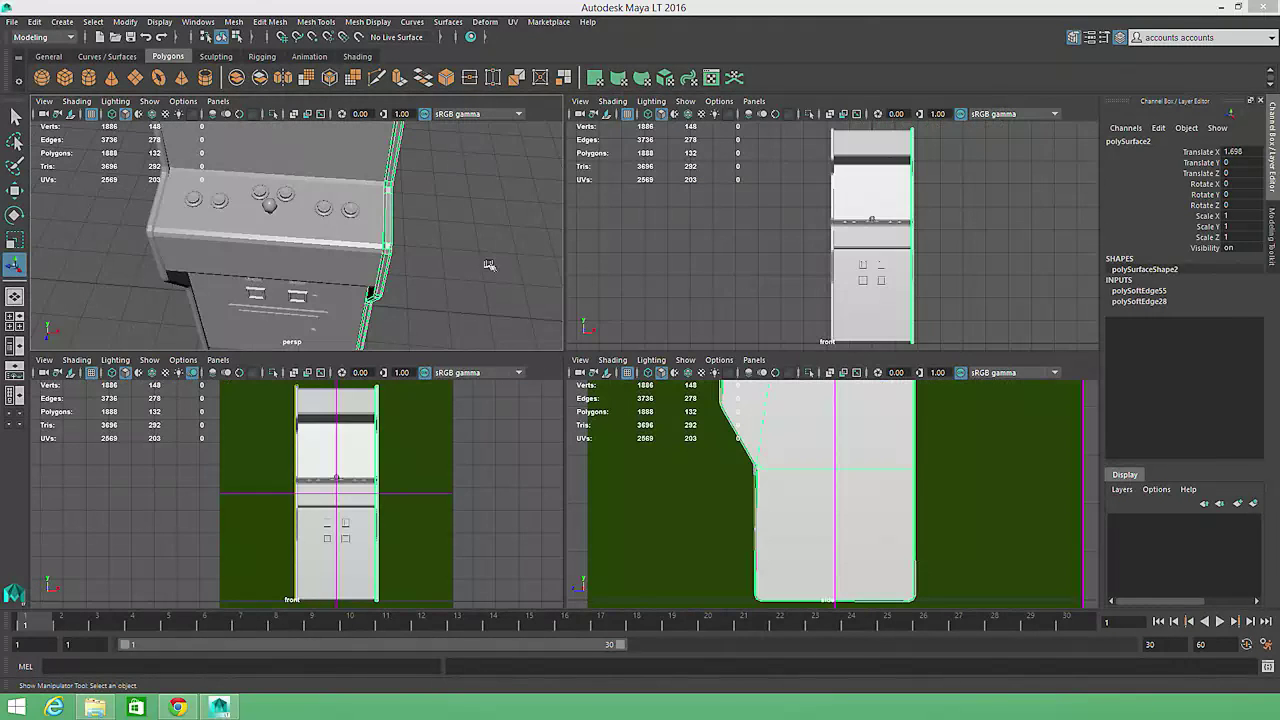
key(space)
drag(489, 257, 457, 256)
key(space)
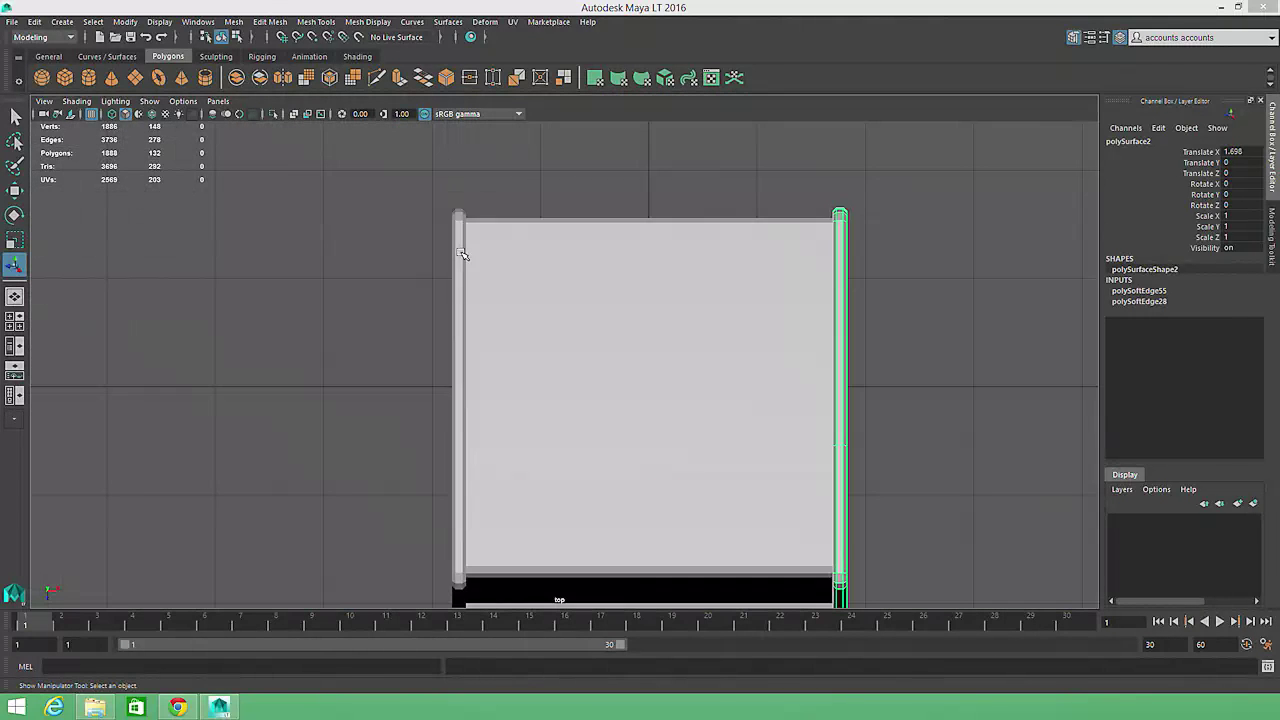
Select the edges along the rounded rim of the cabinet's right side panel in the top view and soften them.
key(a)
right_drag(718, 187, 736, 170)
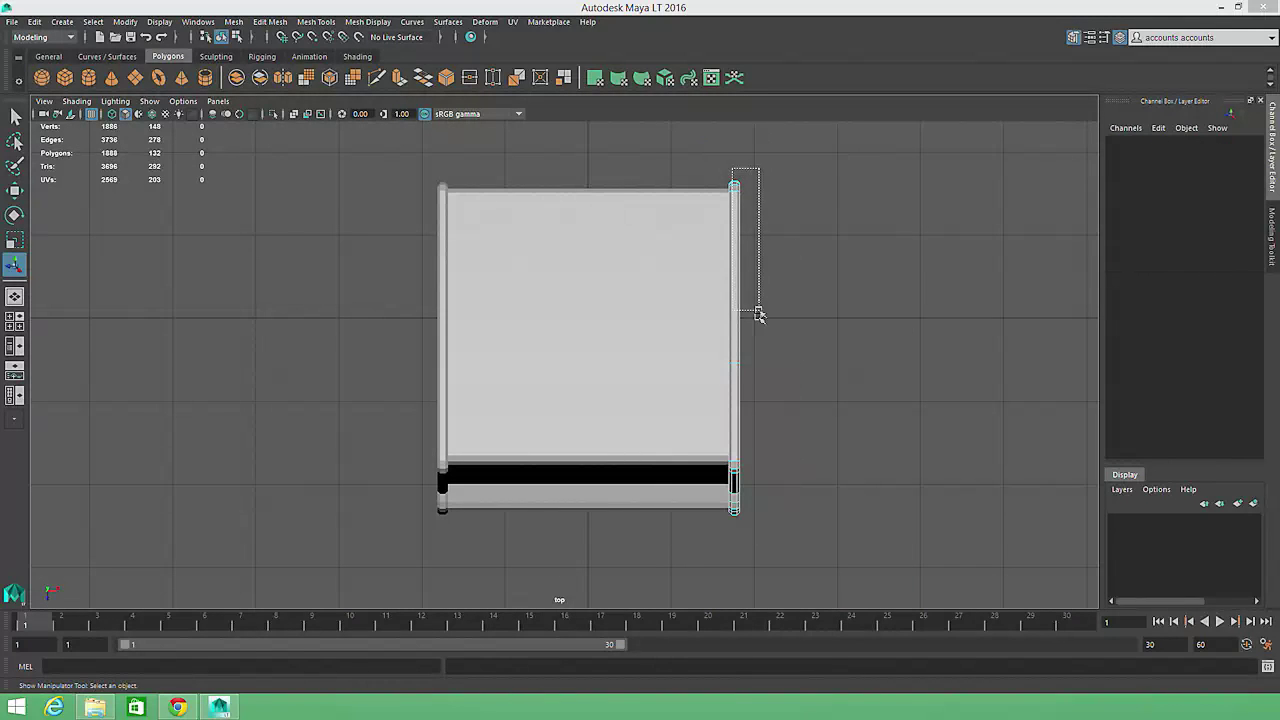
drag(759, 314, 752, 549)
alt+middle_drag(812, 425, 726, 449)
alt+right_drag(726, 449, 880, 460)
click(671, 169)
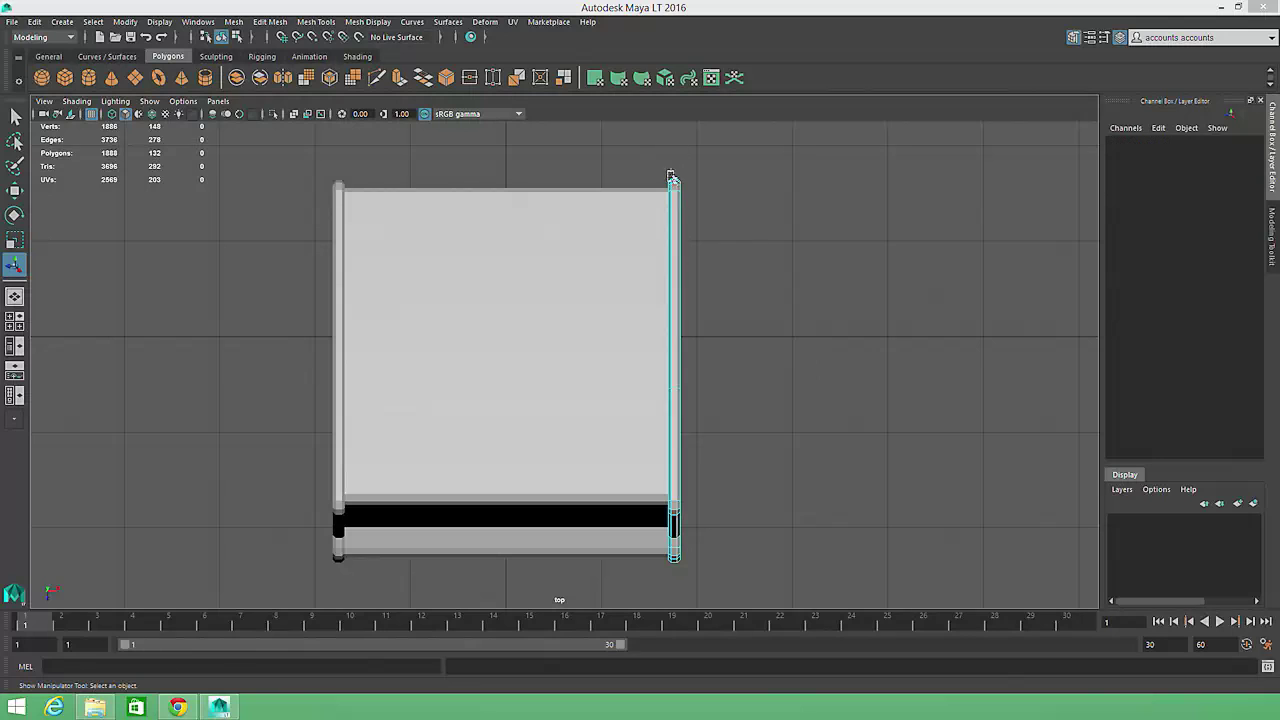
drag(671, 169, 687, 588)
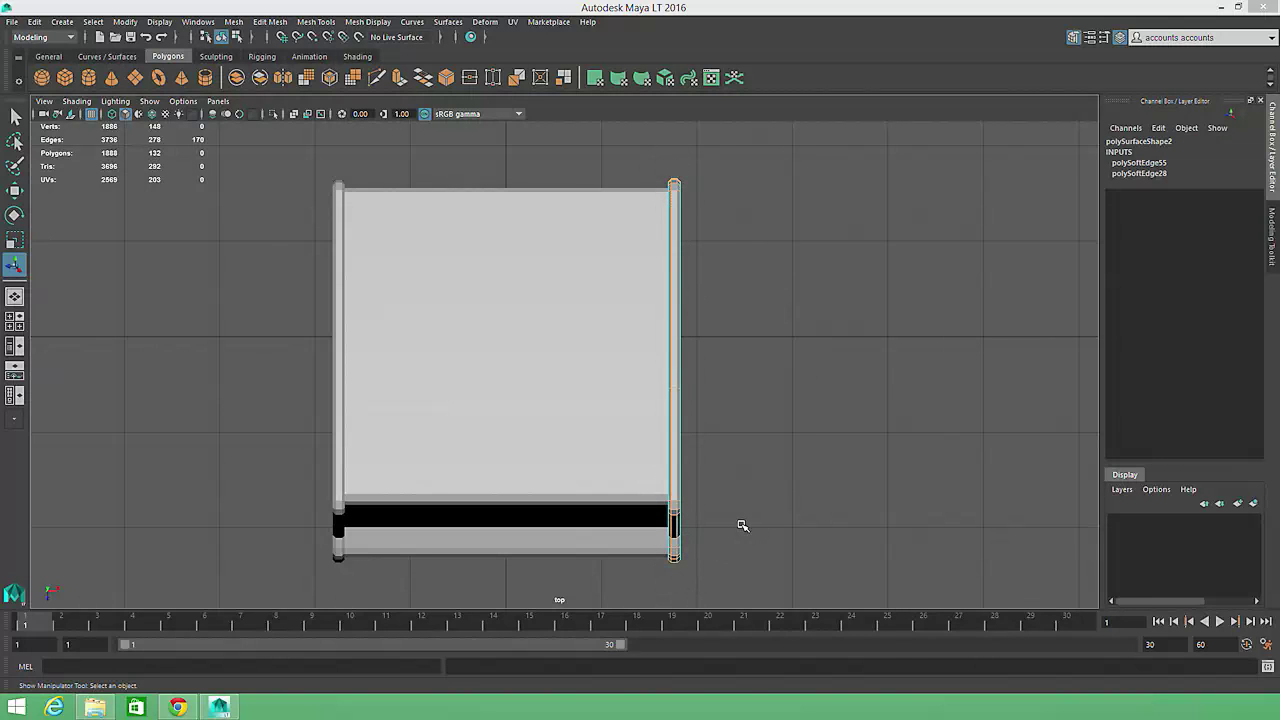
click(367, 21)
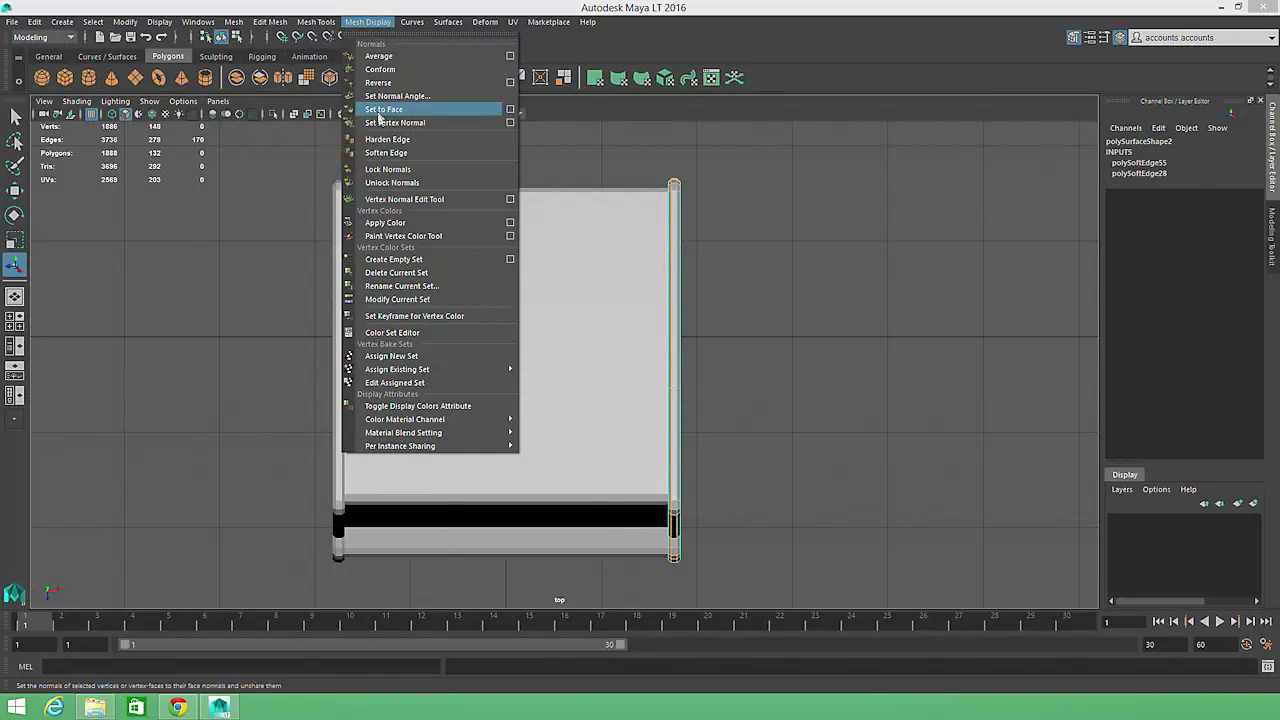
click(386, 152)
Select the edges along the rounded rim of the cabinet's left side panel in the top view and soften them.
click(343, 194)
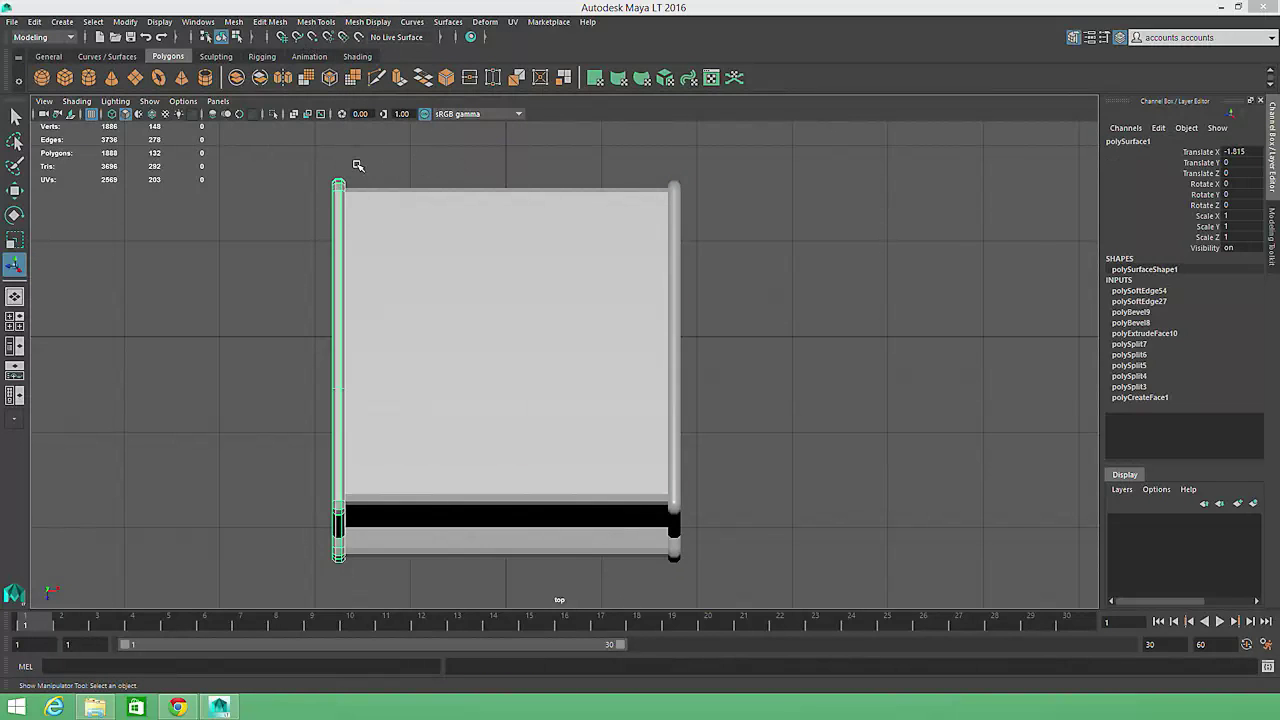
right_drag(357, 165, 339, 144)
drag(332, 166, 349, 470)
click(365, 171)
drag(334, 170, 343, 580)
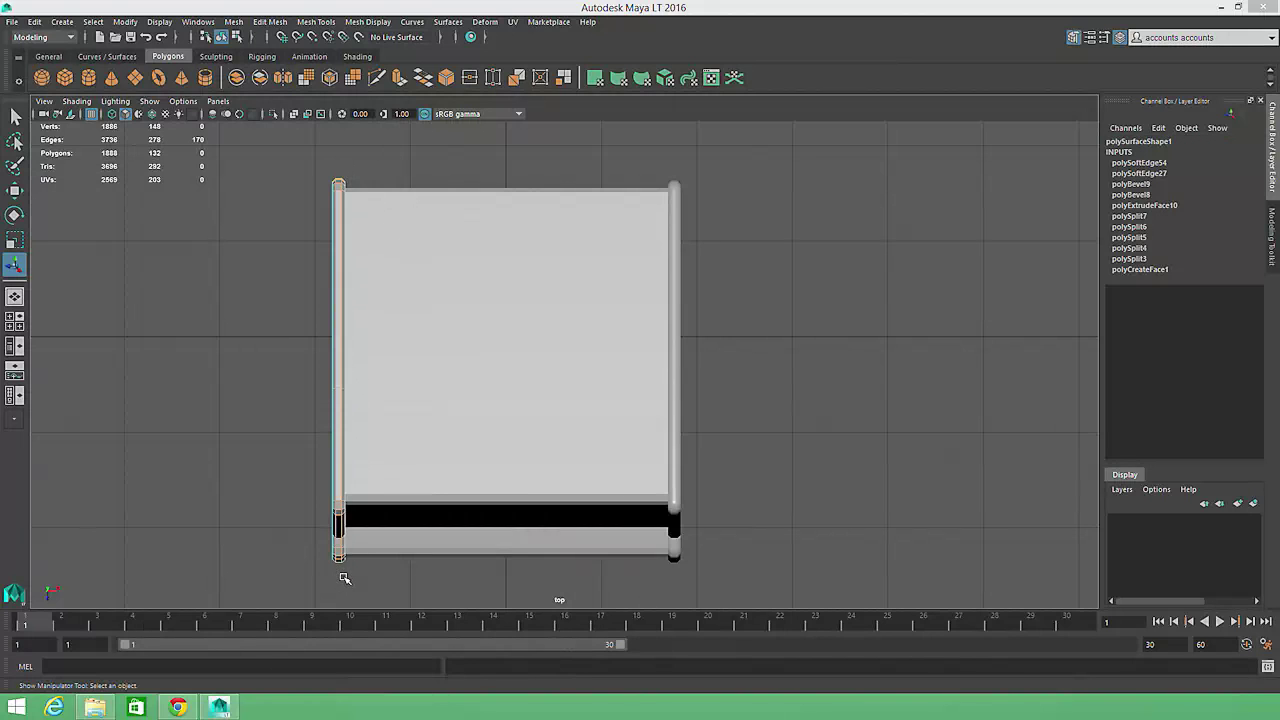
click(368, 21)
click(482, 153)
click(482, 154)
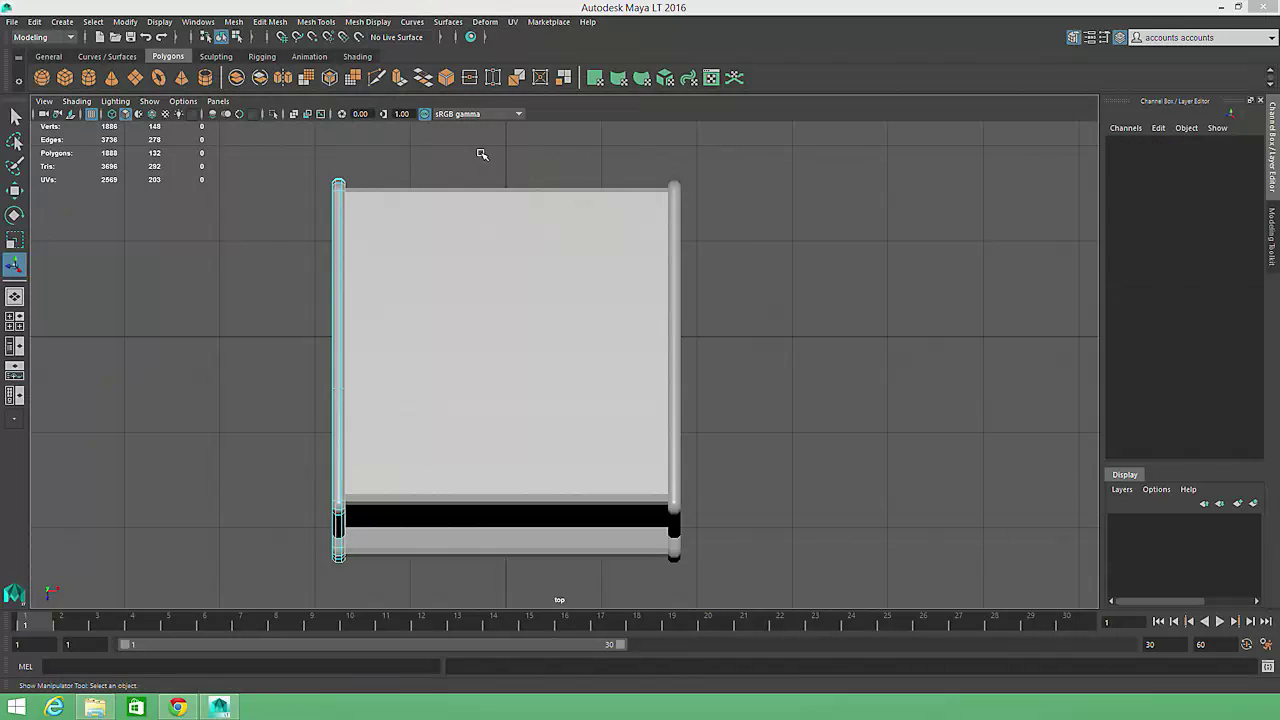
Return to the perspective view, select the main cabinet body between the side panels and soften its edges.
click(15, 297)
alt+right_drag(883, 309, 589, 257)
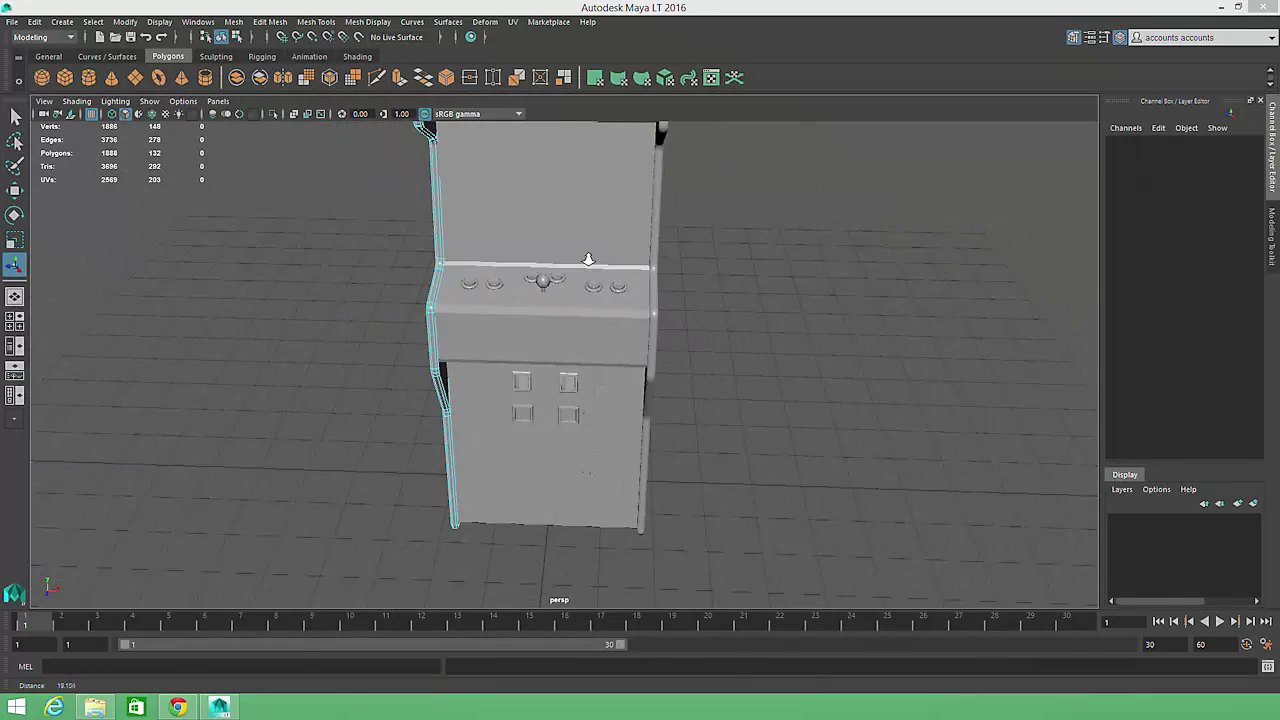
alt+drag(589, 257, 551, 251)
alt+middle_drag(551, 251, 560, 339)
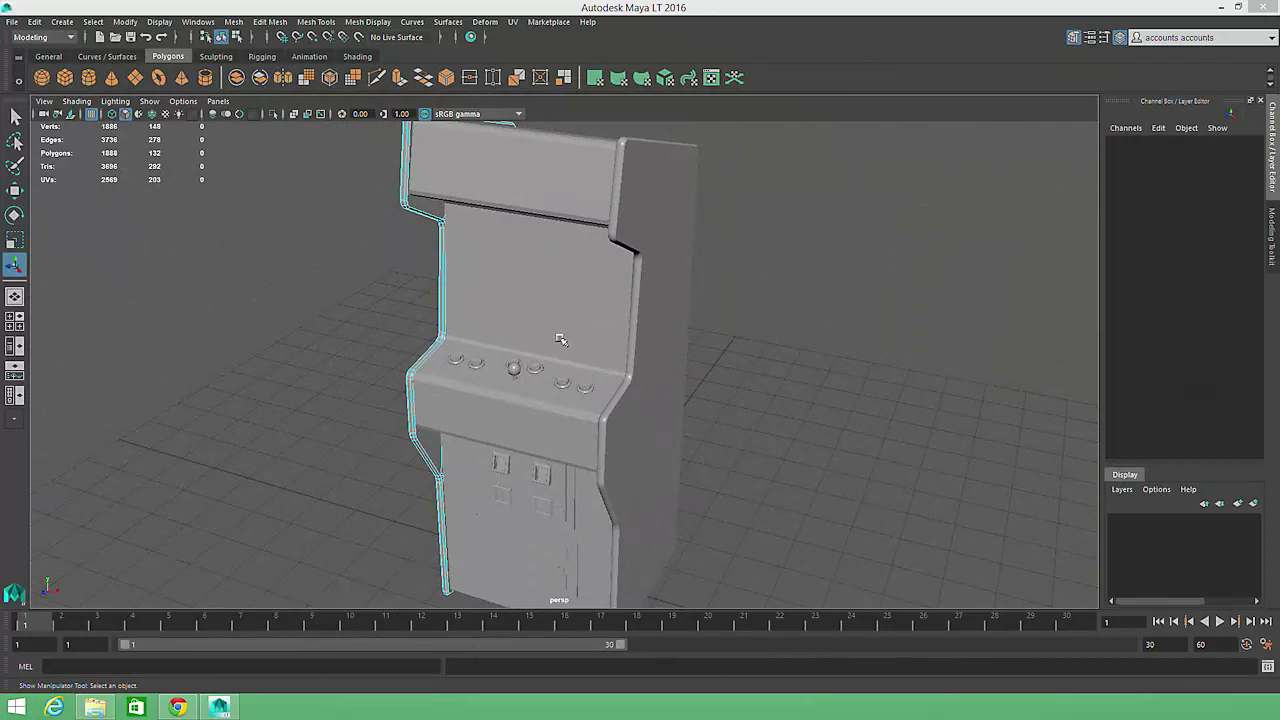
click(575, 271)
mouse_move(588, 276)
alt+mouse_down()
mouse_move(584, 261)
mouse_move(600, 257)
alt+mouse_up()
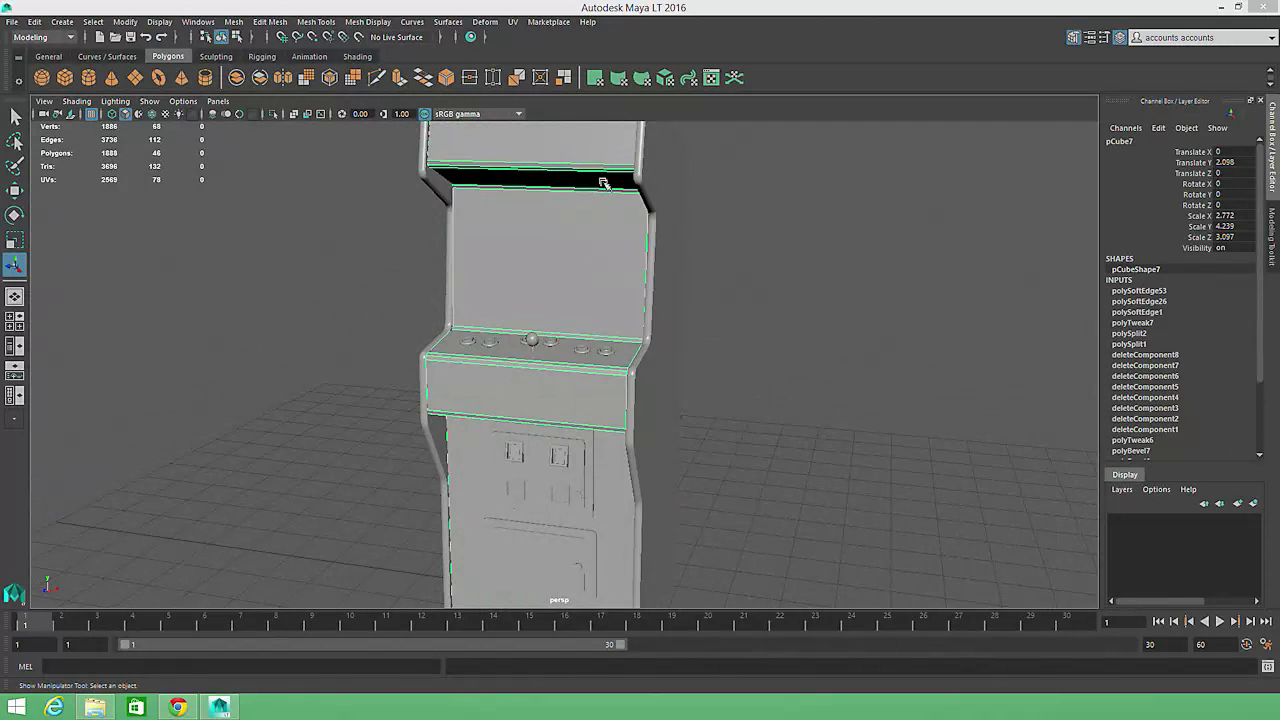
alt+drag(689, 191, 590, 225)
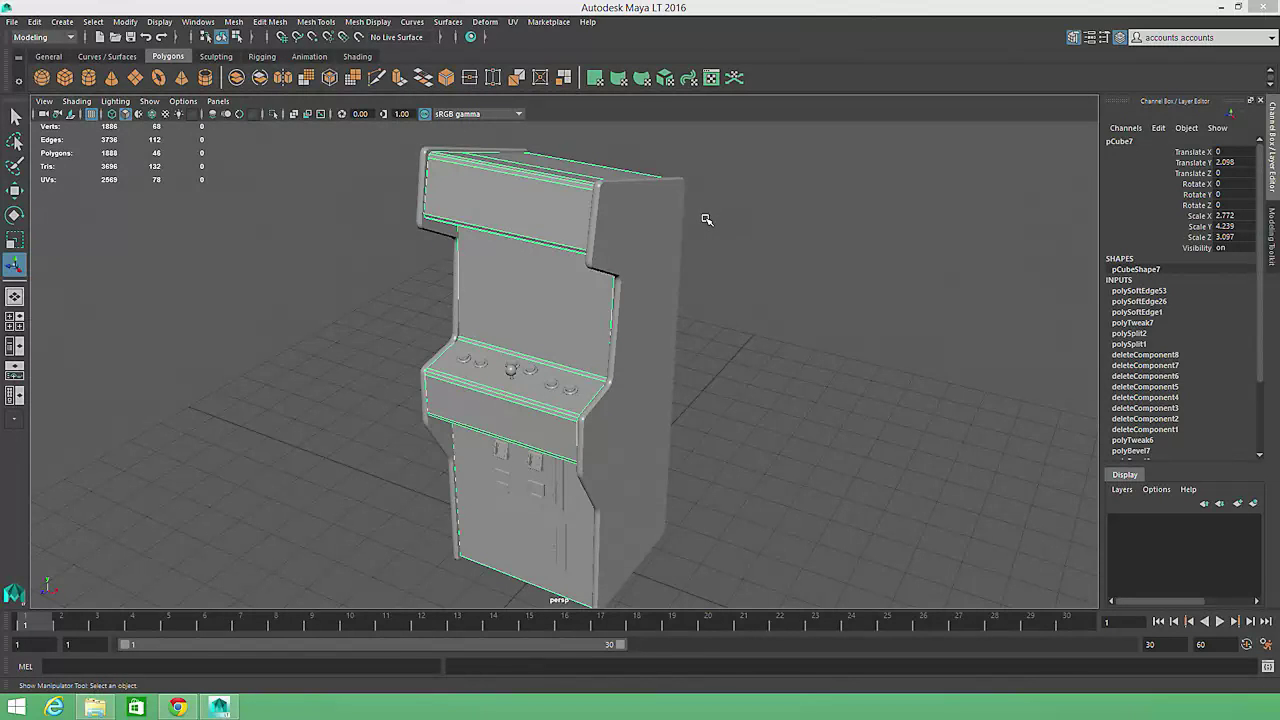
click(368, 21)
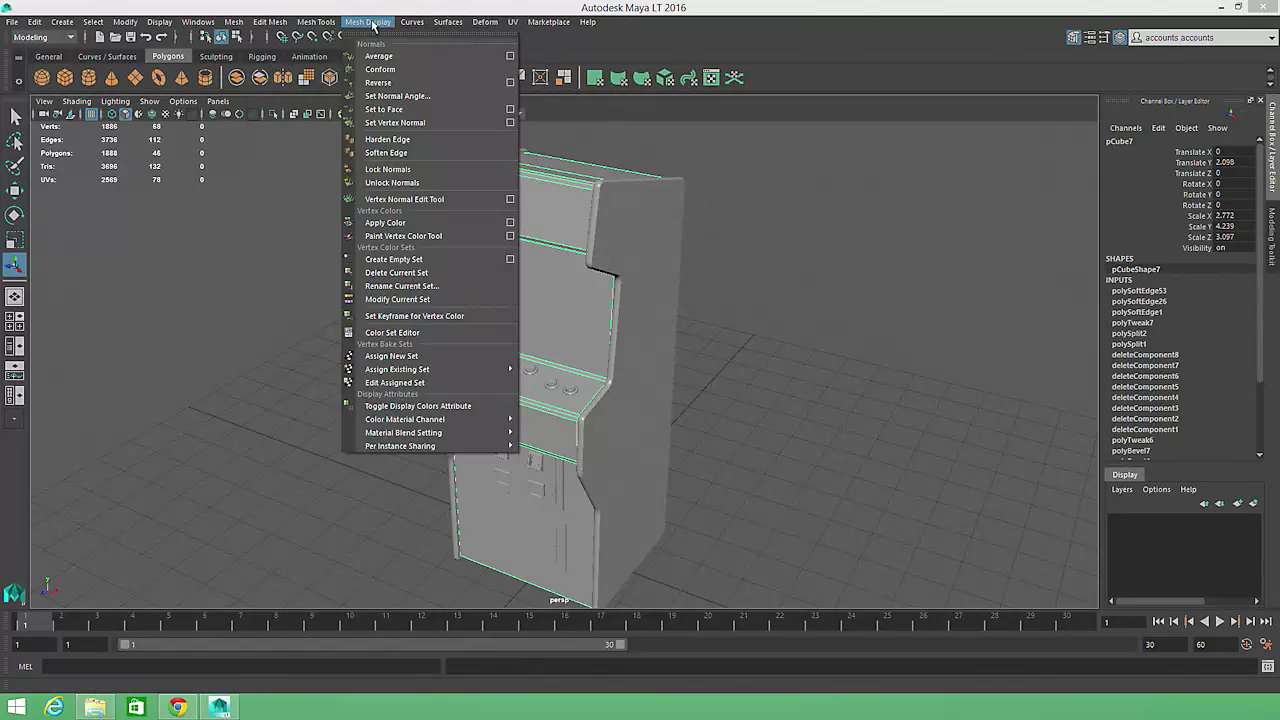
click(375, 151)
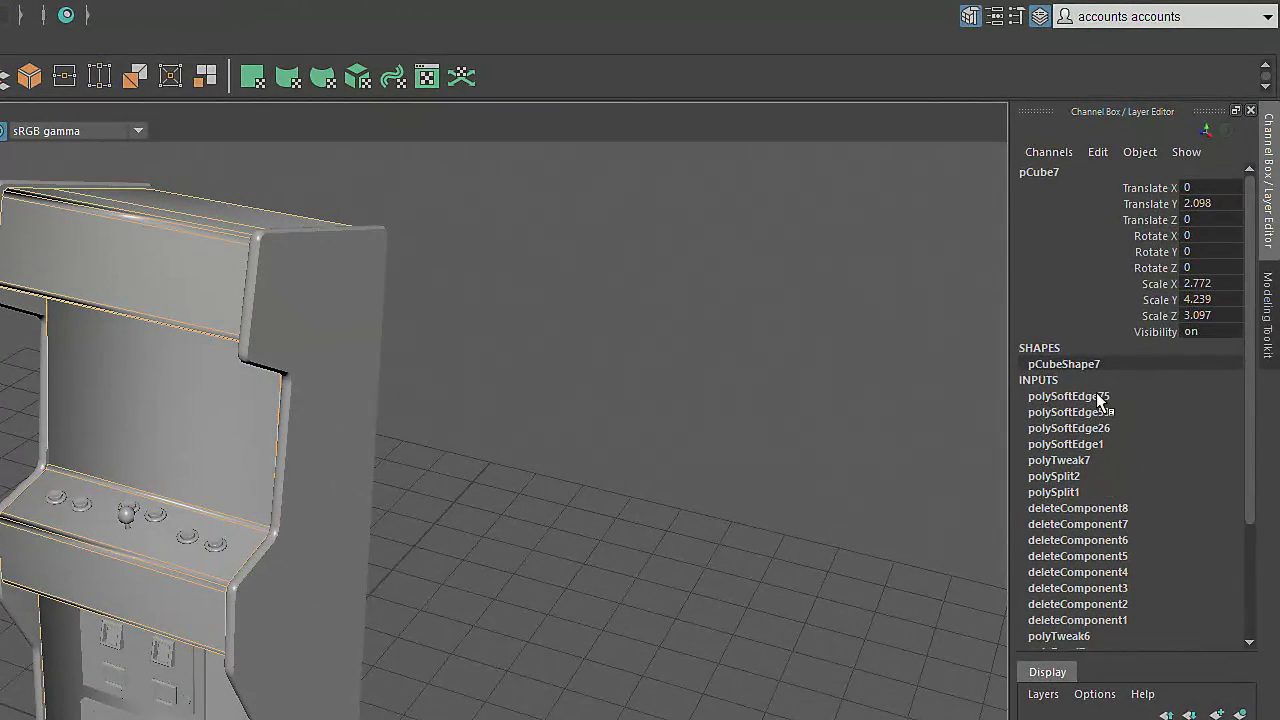
Set the angle of the cabinet body's newest soft-edge operation to 5.
scroll(1199, 302, down, 2)
double_click(1213, 258)
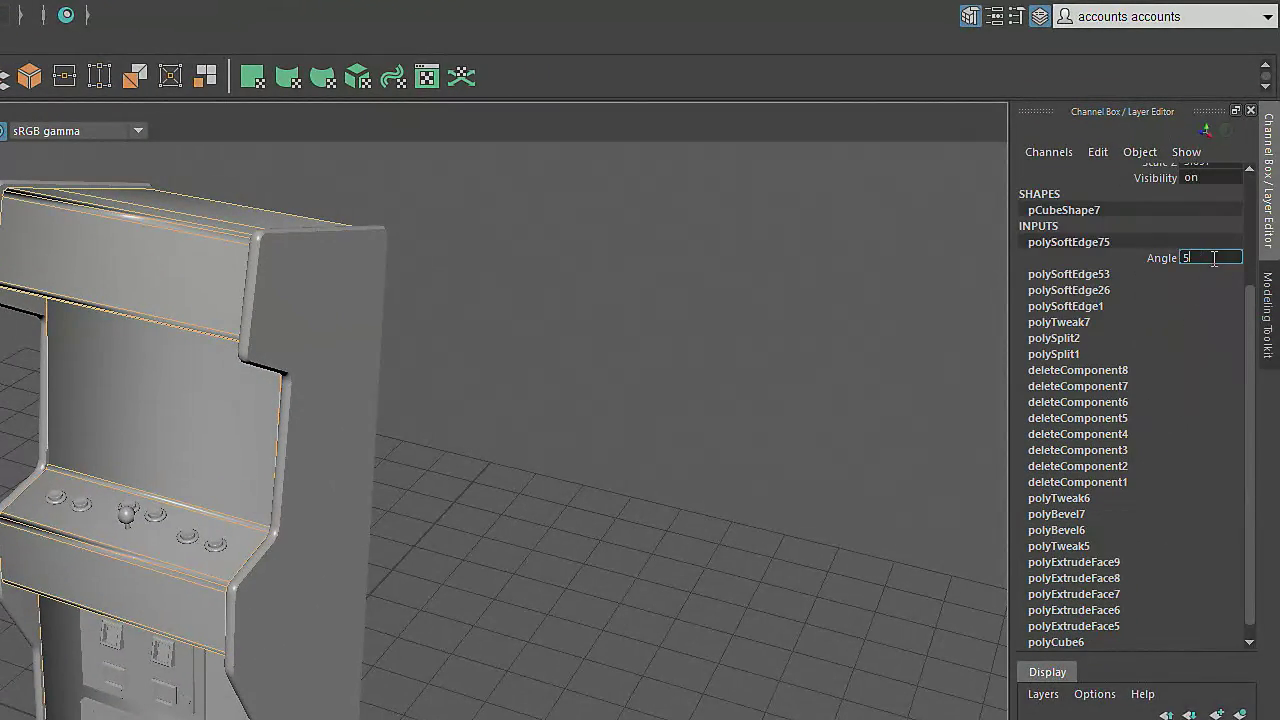
text(5)
key(Return)
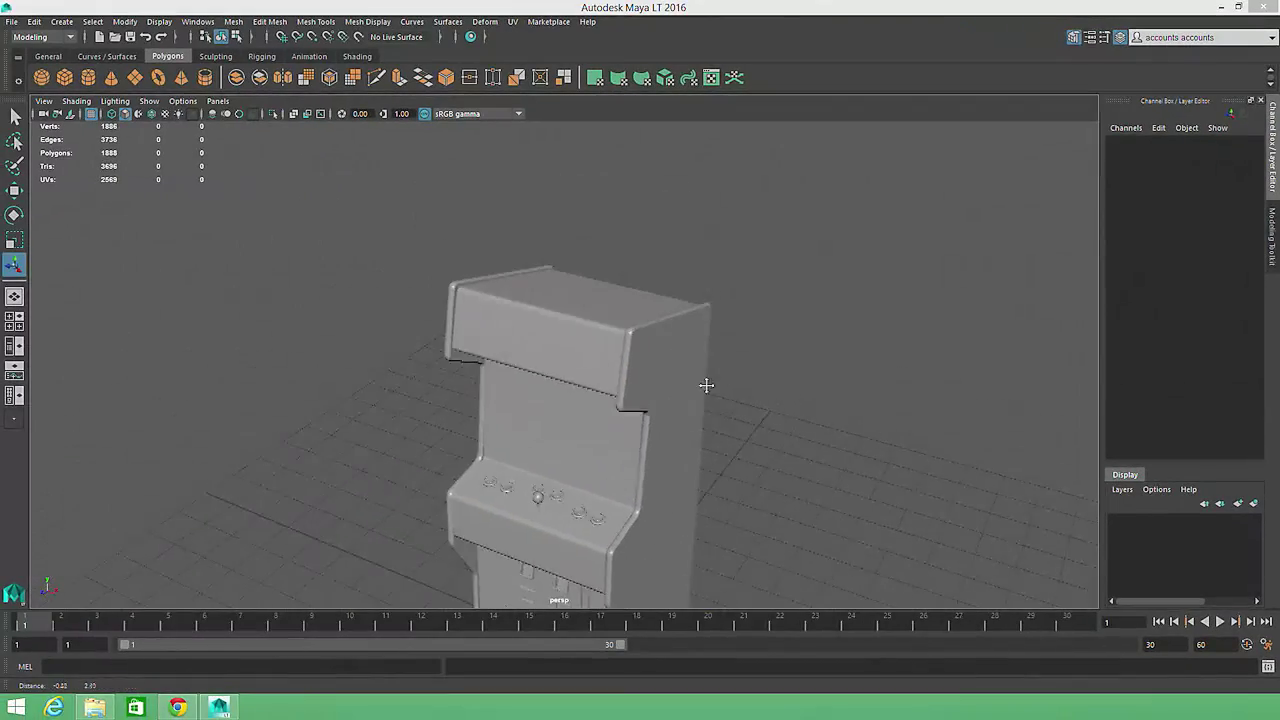
Examine the shading of the whole arcade cabinet from several angles, including the marquee's underside and the screen area.
alt+middle_drag(706, 385, 709, 372)
alt+drag(709, 372, 750, 330)
alt+right_drag(750, 335, 910, 343)
alt+middle_drag(614, 142, 608, 247)
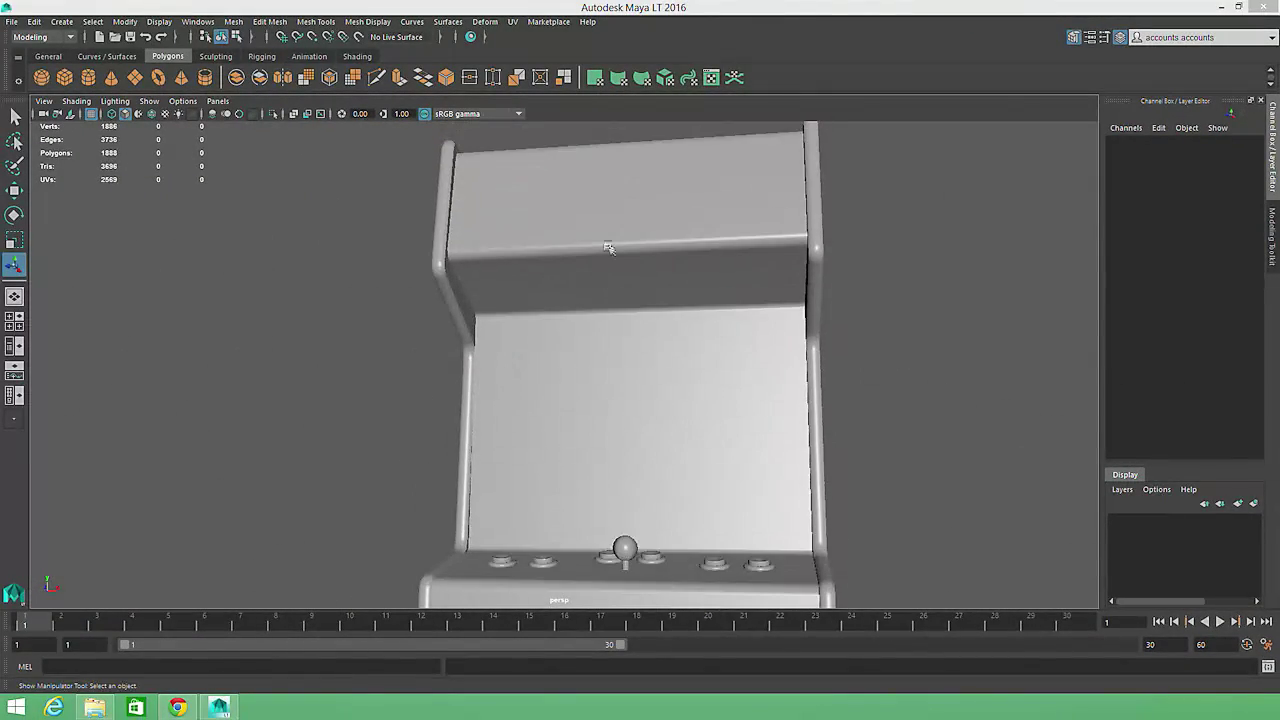
alt+drag(608, 248, 575, 275)
alt+right_drag(857, 320, 565, 326)
alt+middle_drag(676, 371, 678, 224)
alt+right_drag(693, 224, 731, 224)
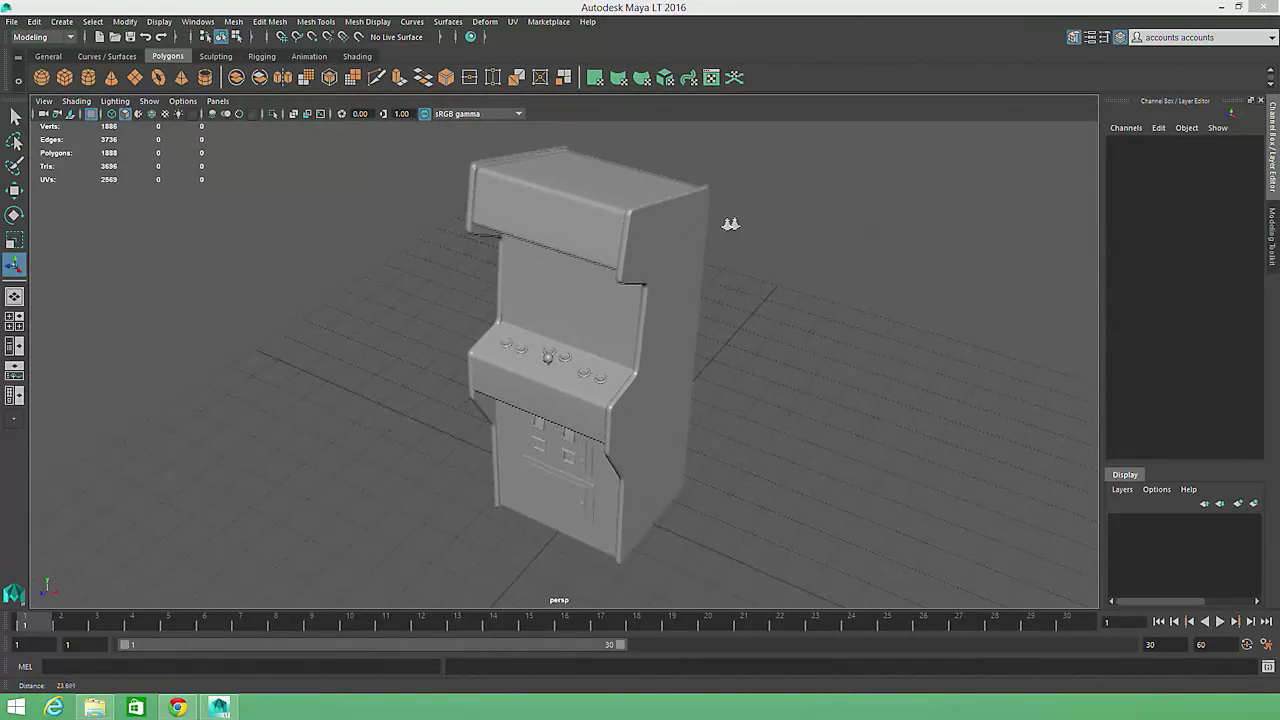
alt+drag(731, 223, 774, 200)
alt+right_drag(774, 200, 712, 222)
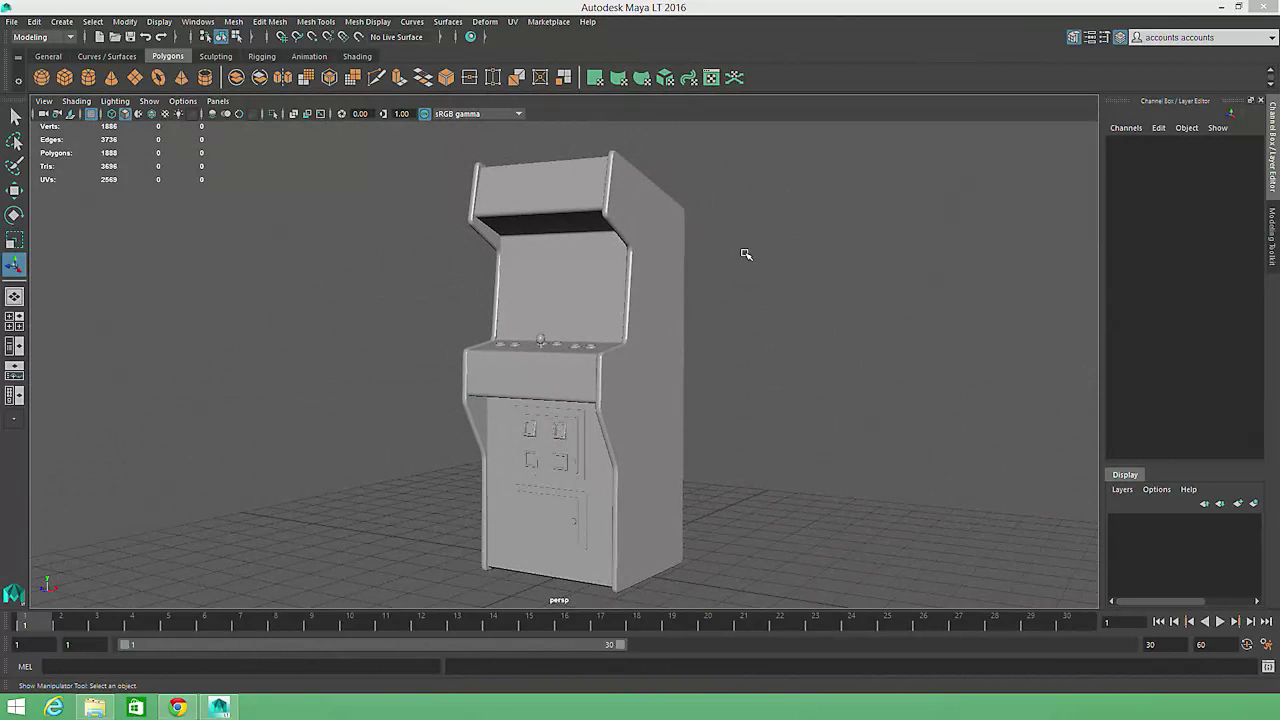